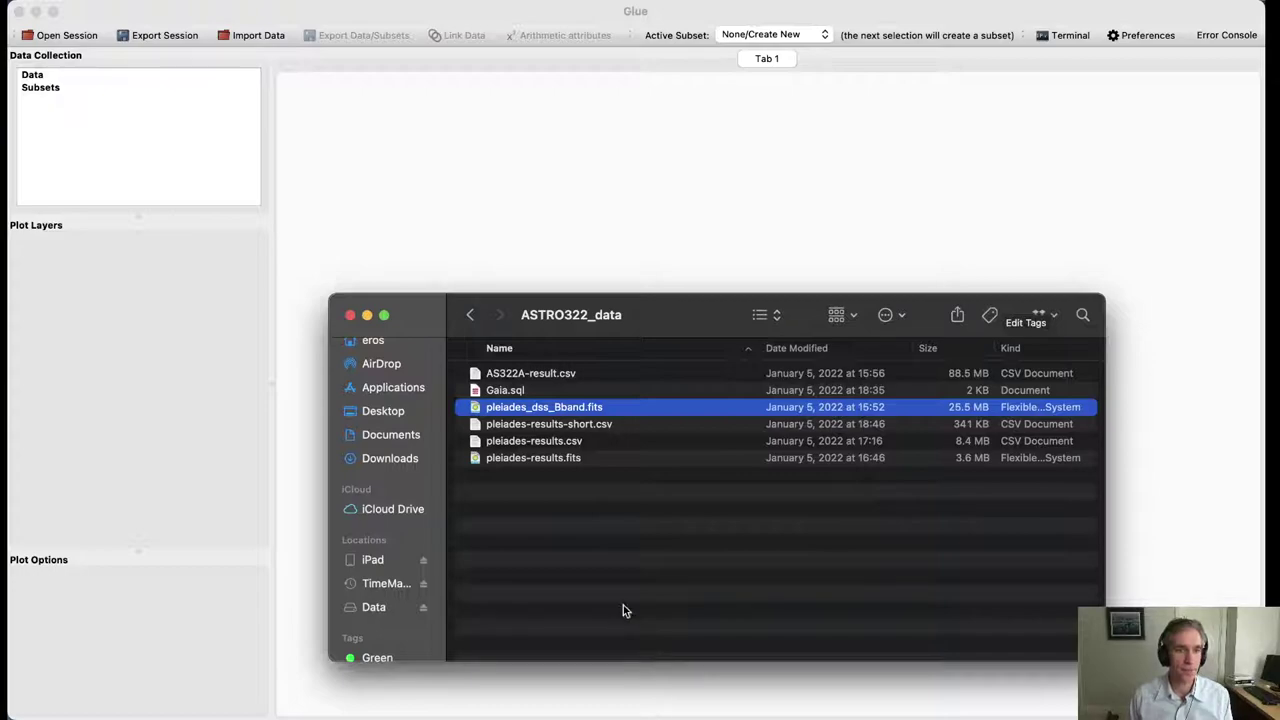
Import pleiades_dss_Bband.fits and pleiades-results.csv from the ASTRO322_data folder into Glue and move the folder window out of the way.
left_click_drag(556, 308, 707, 352)
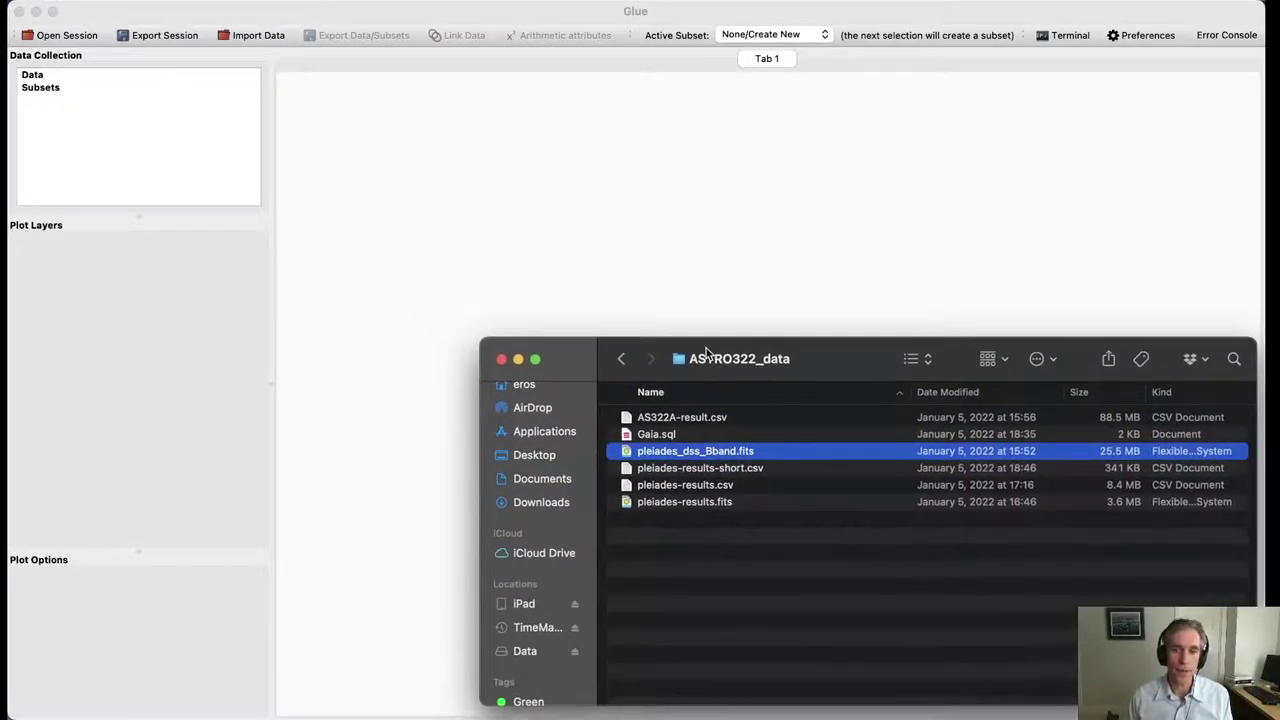
left_click(717, 484, "super")
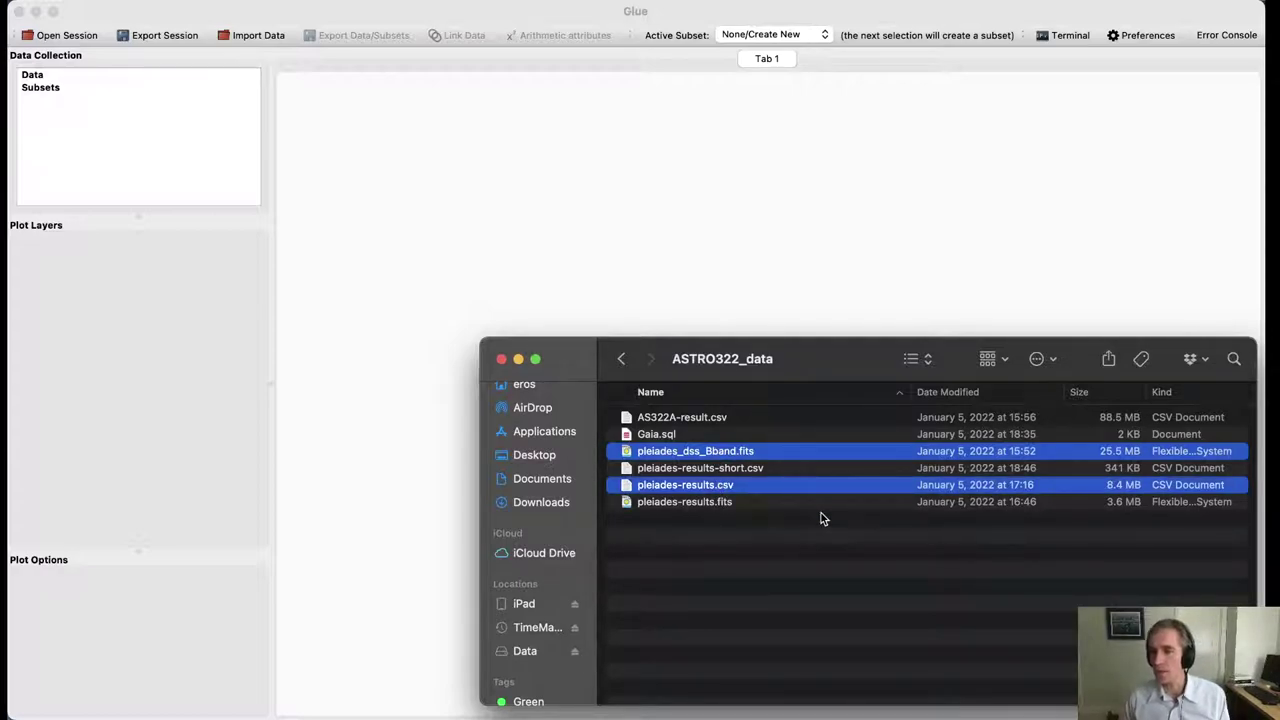
left_click(694, 468)
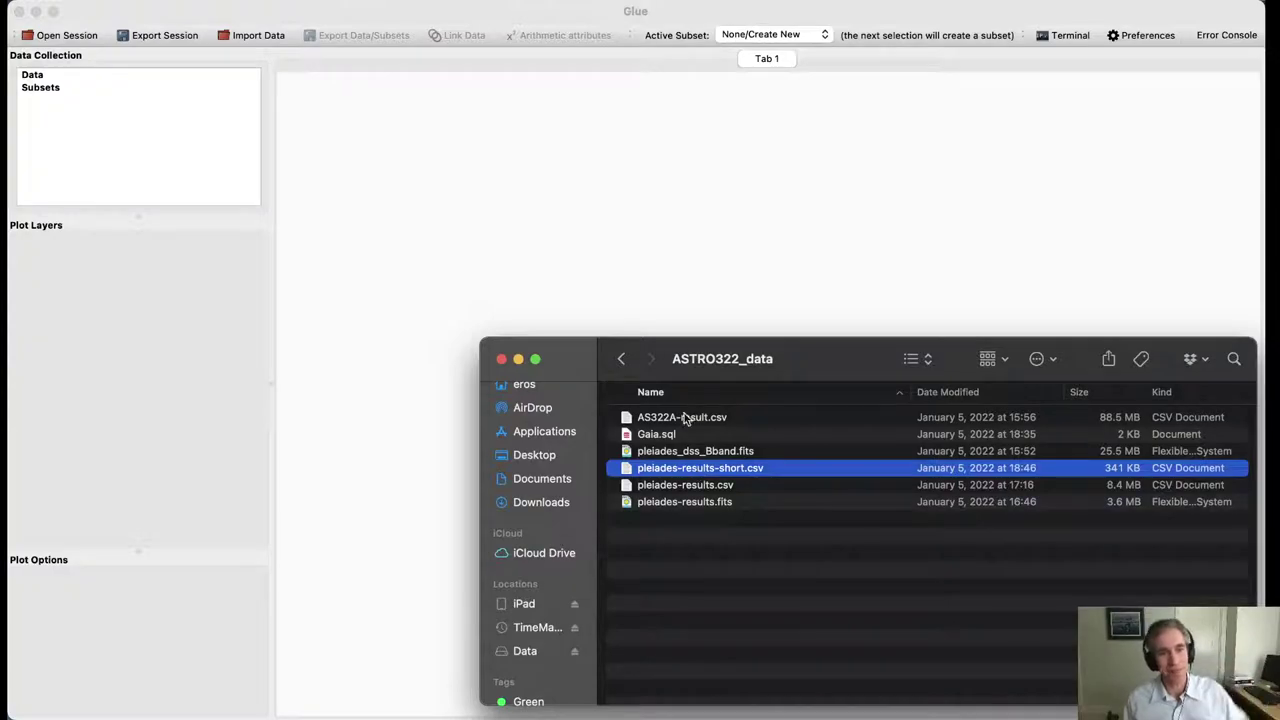
left_click(729, 455)
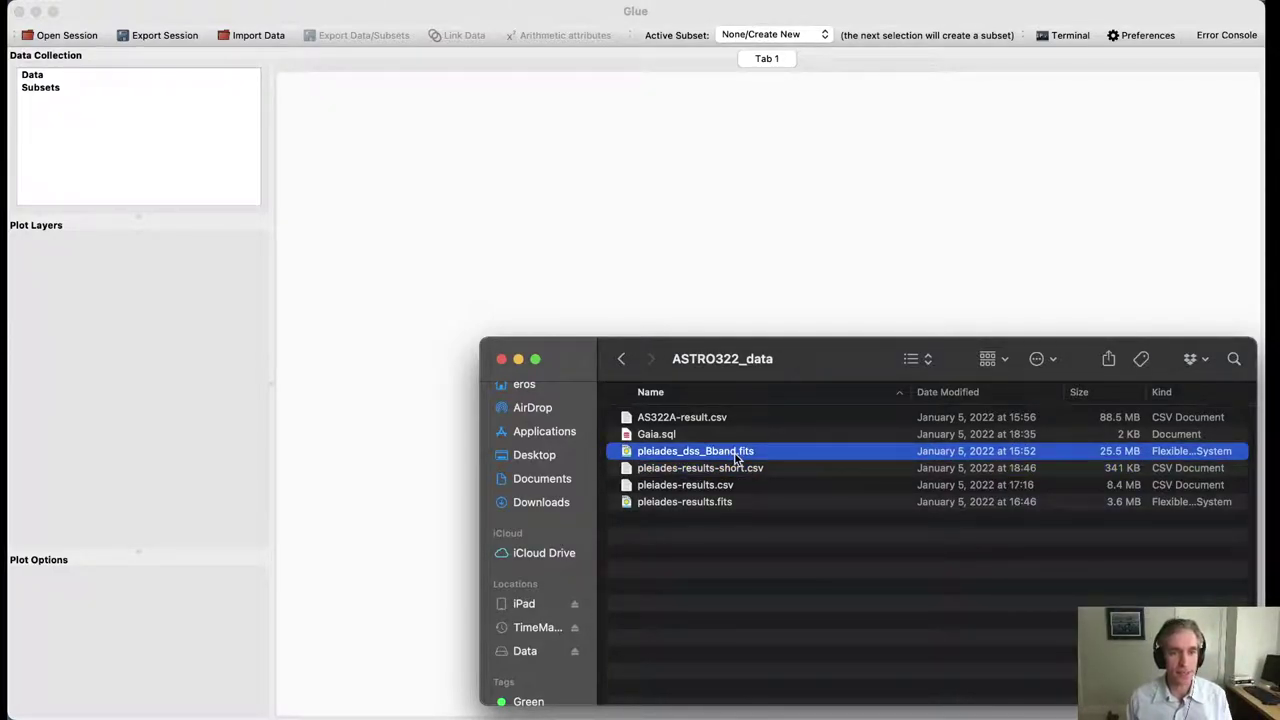
left_click_drag(737, 457, 544, 187)
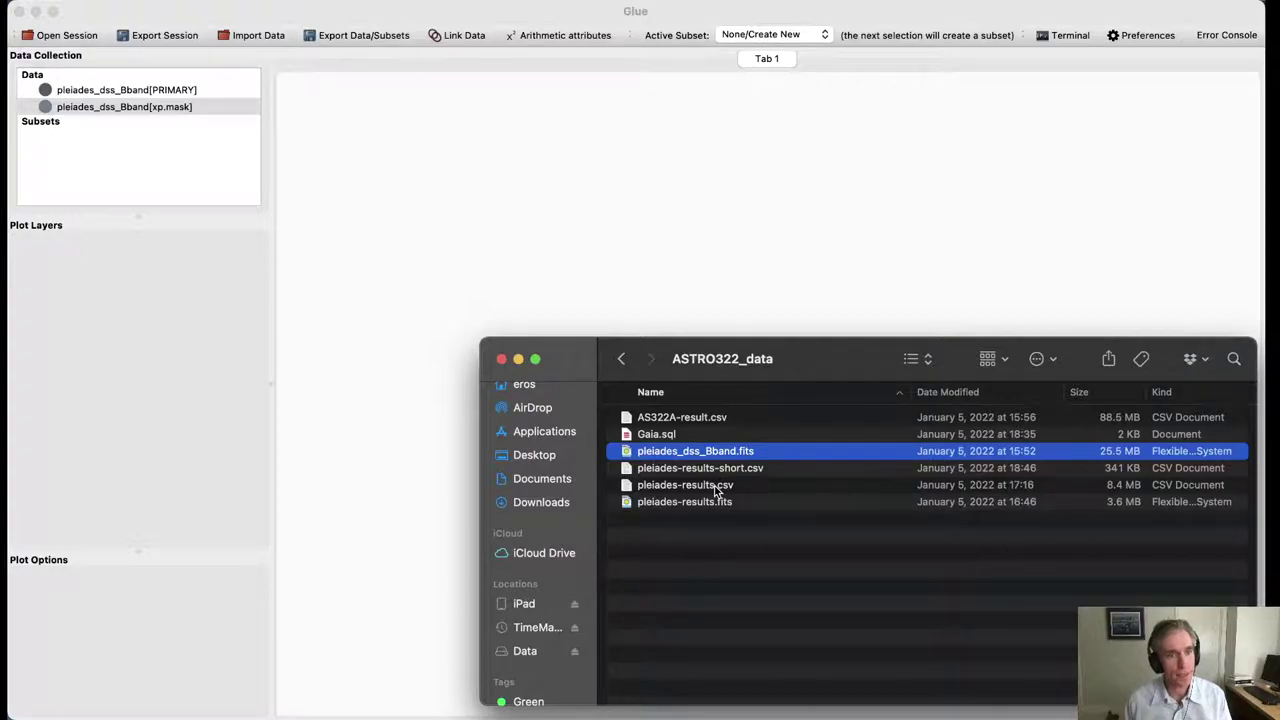
left_click_drag(714, 451, 572, 260)
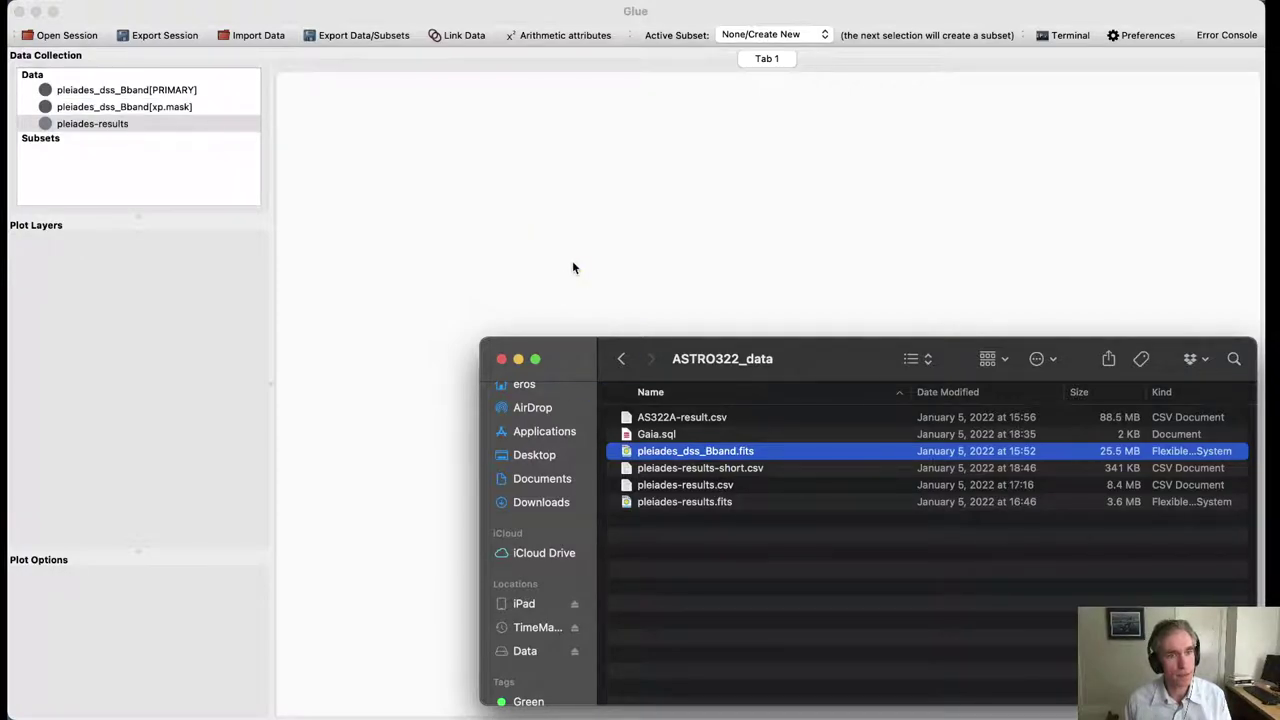
left_click_drag(569, 357, 778, 719)
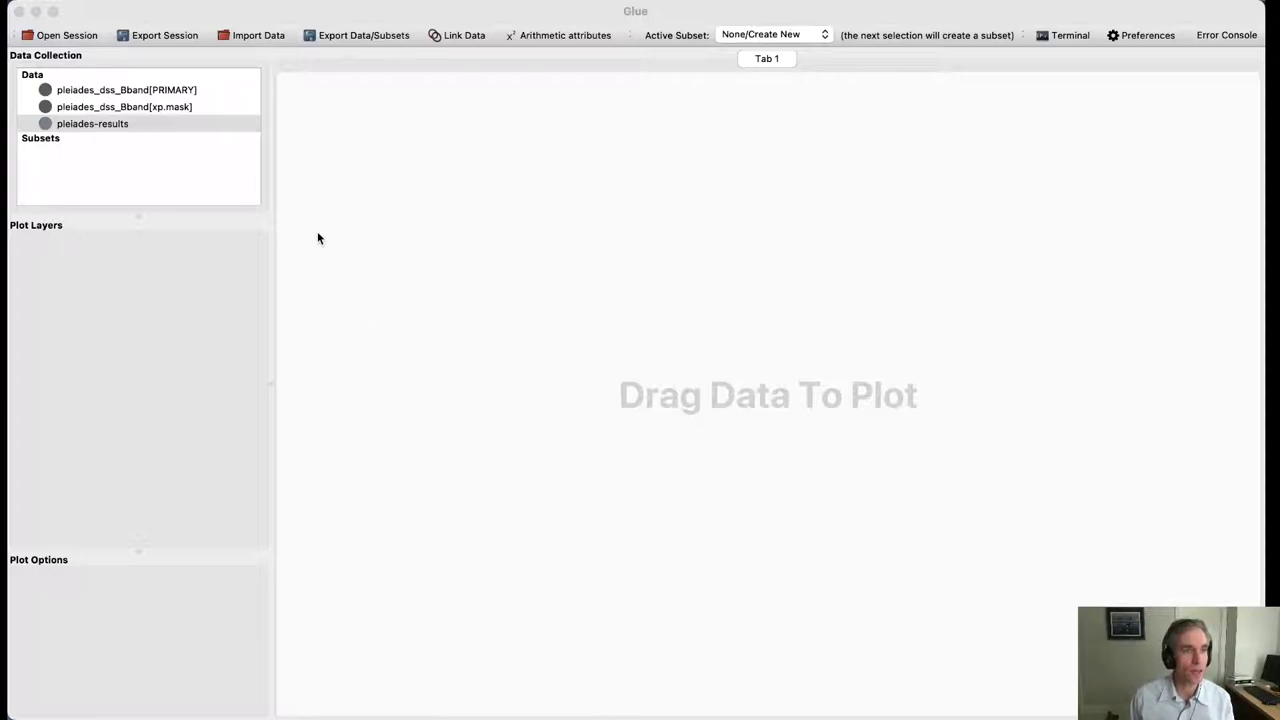
Plot the pleiades_dss_Bband[PRIMARY] data in a 2D Image viewer and enlarge the viewer to fill most of the canvas.
left_click(133, 90)
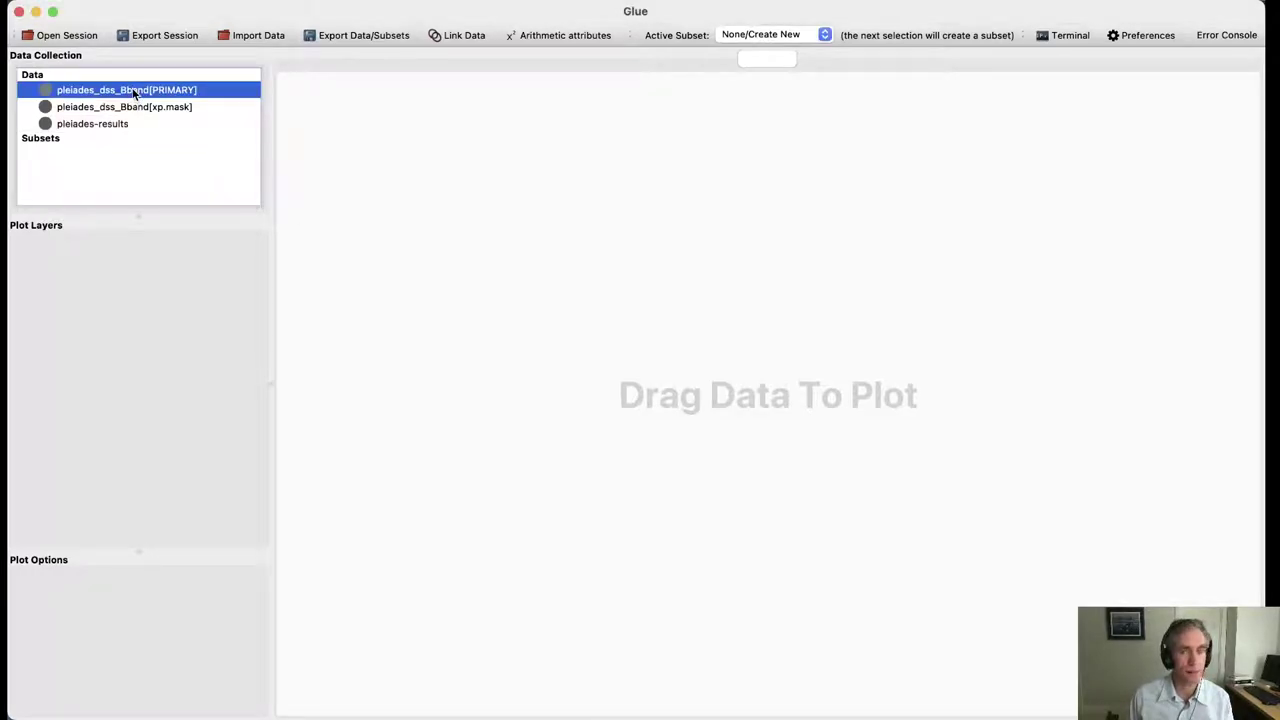
left_click_drag(133, 92, 650, 412)
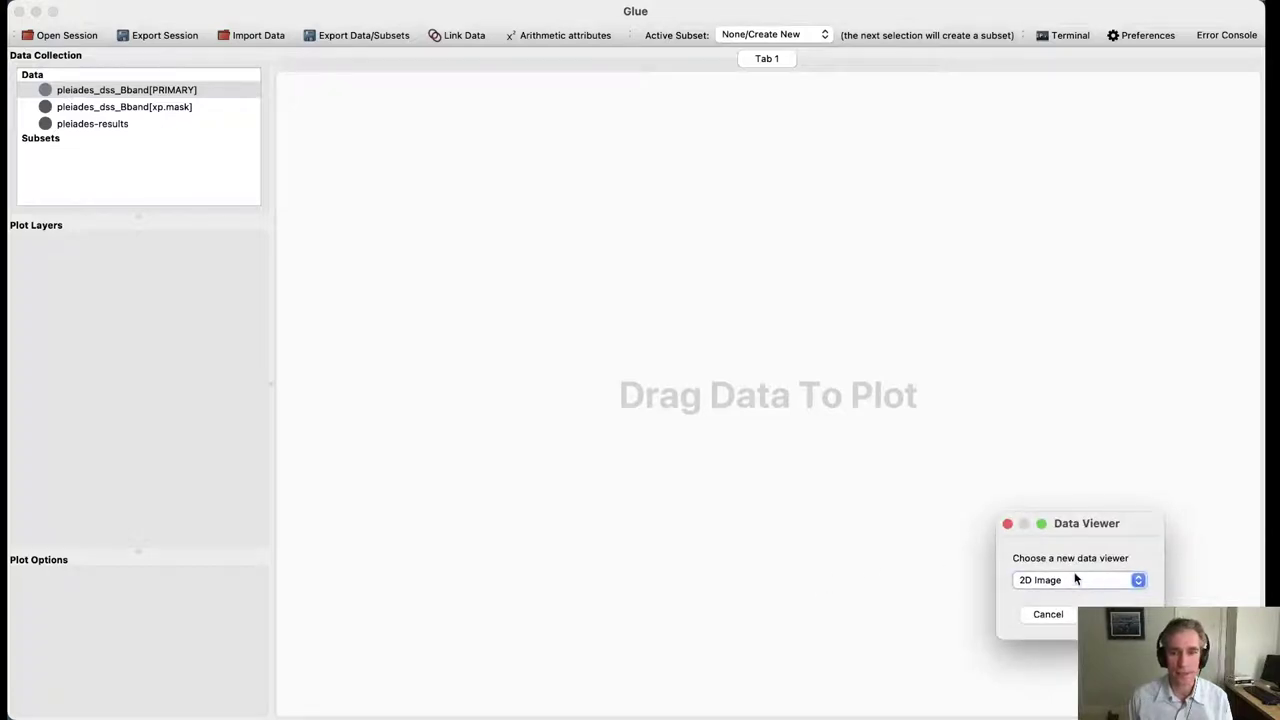
left_click_drag(1087, 517, 778, 312)
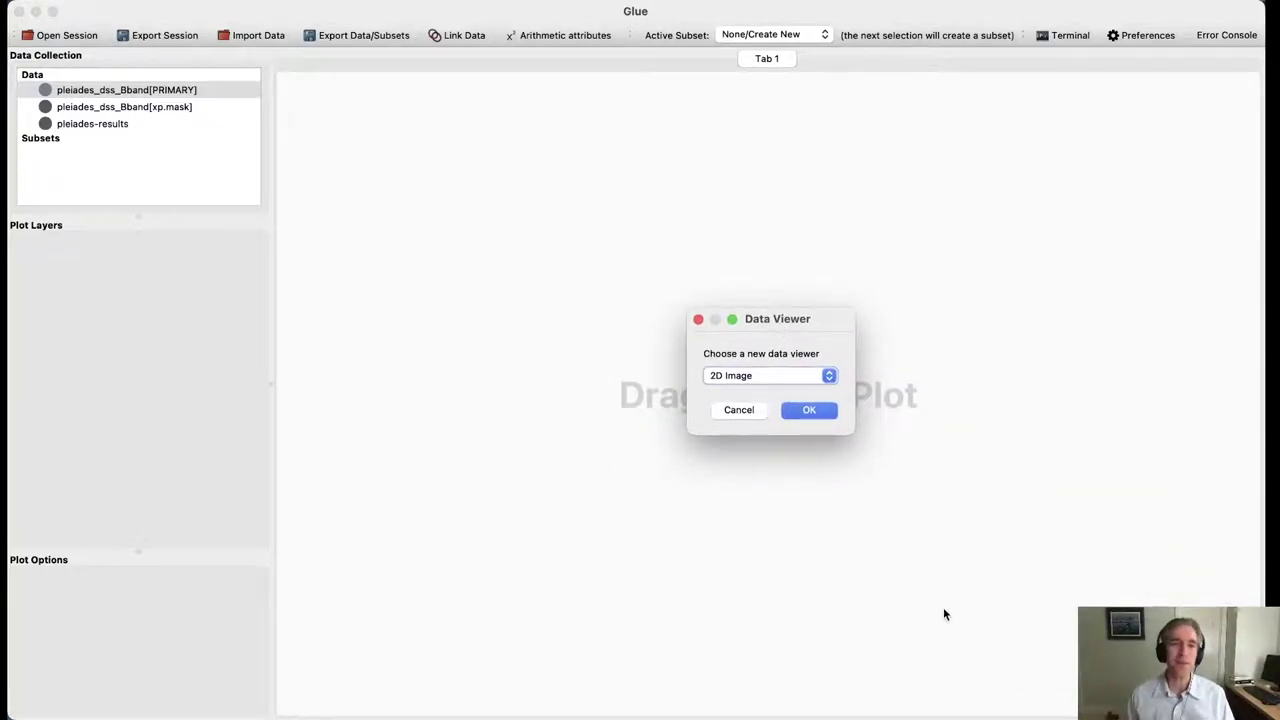
left_click(809, 410)
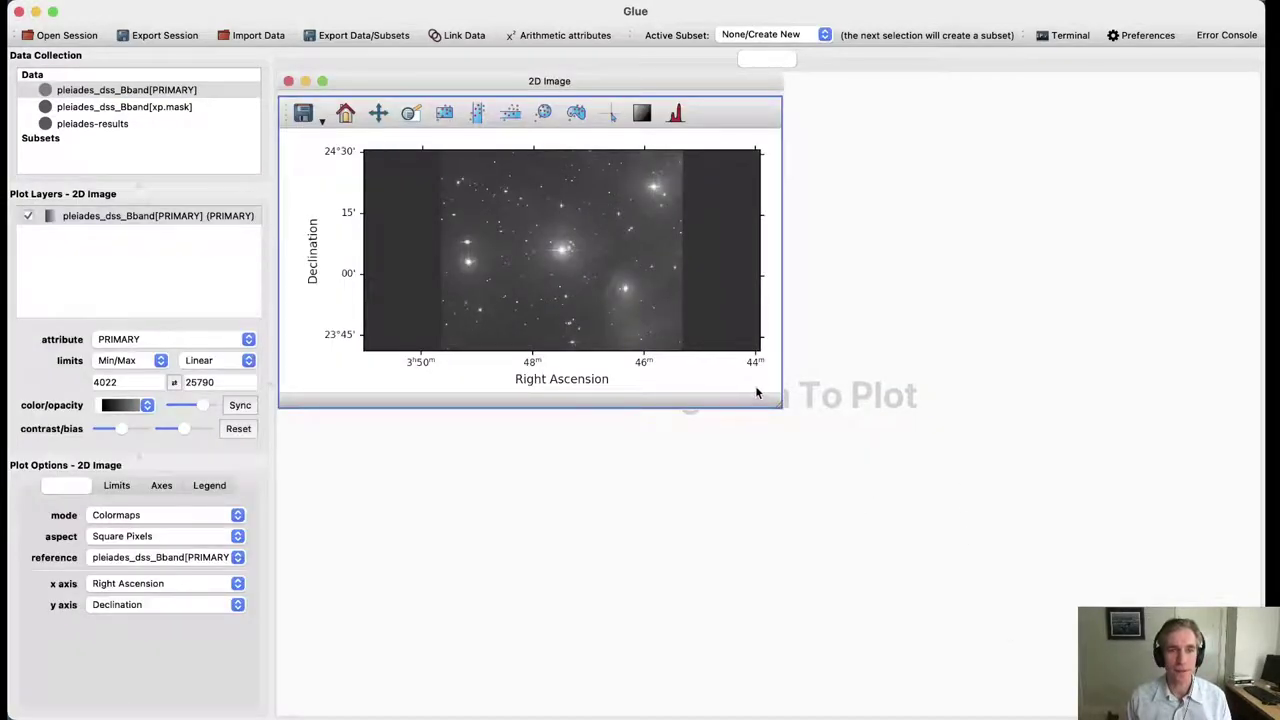
left_click_drag(778, 403, 1104, 708)
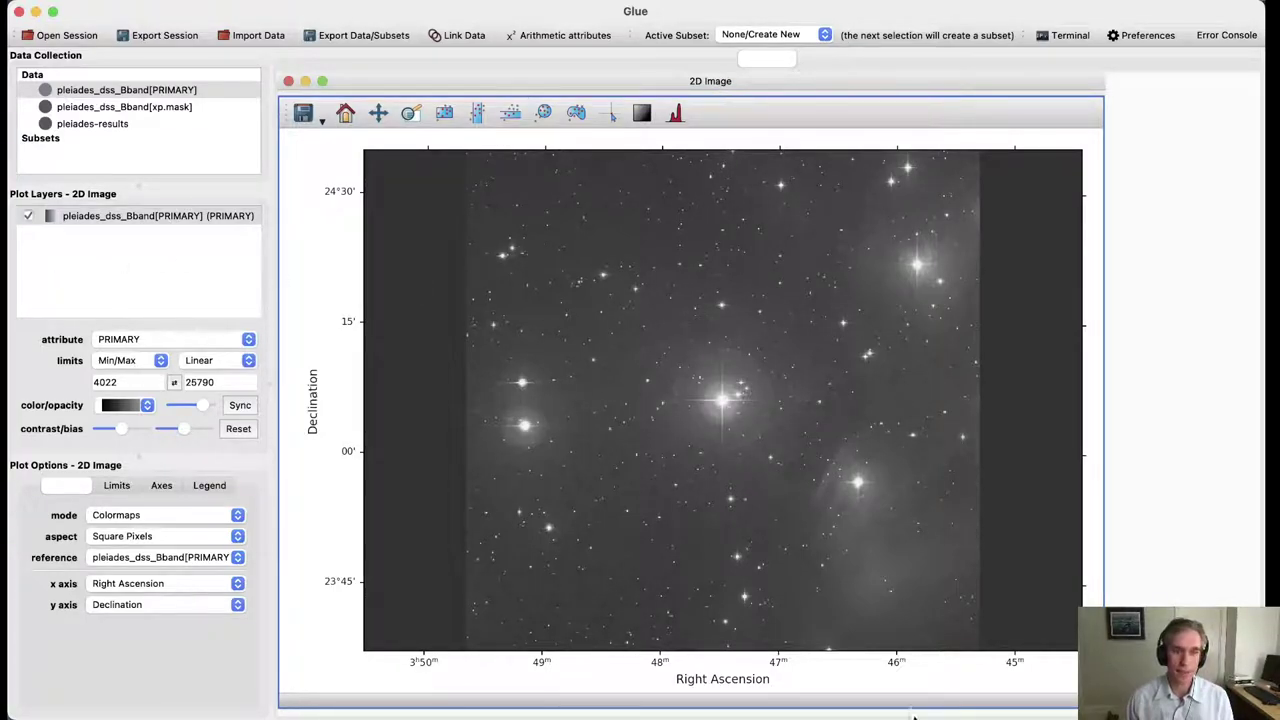
Try the Hot and Yellow-Green-Blue colormaps on the Pleiades image layer, and set it back to Gray.
left_click(124, 410)
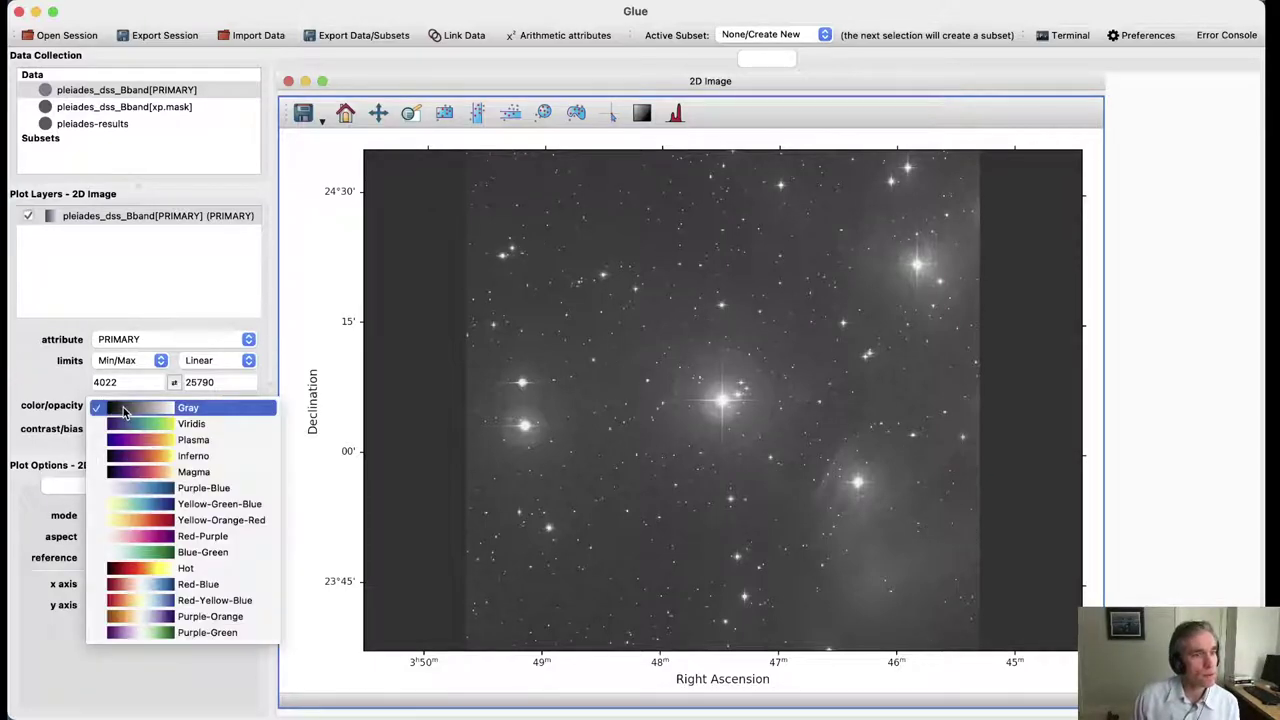
left_click(177, 569)
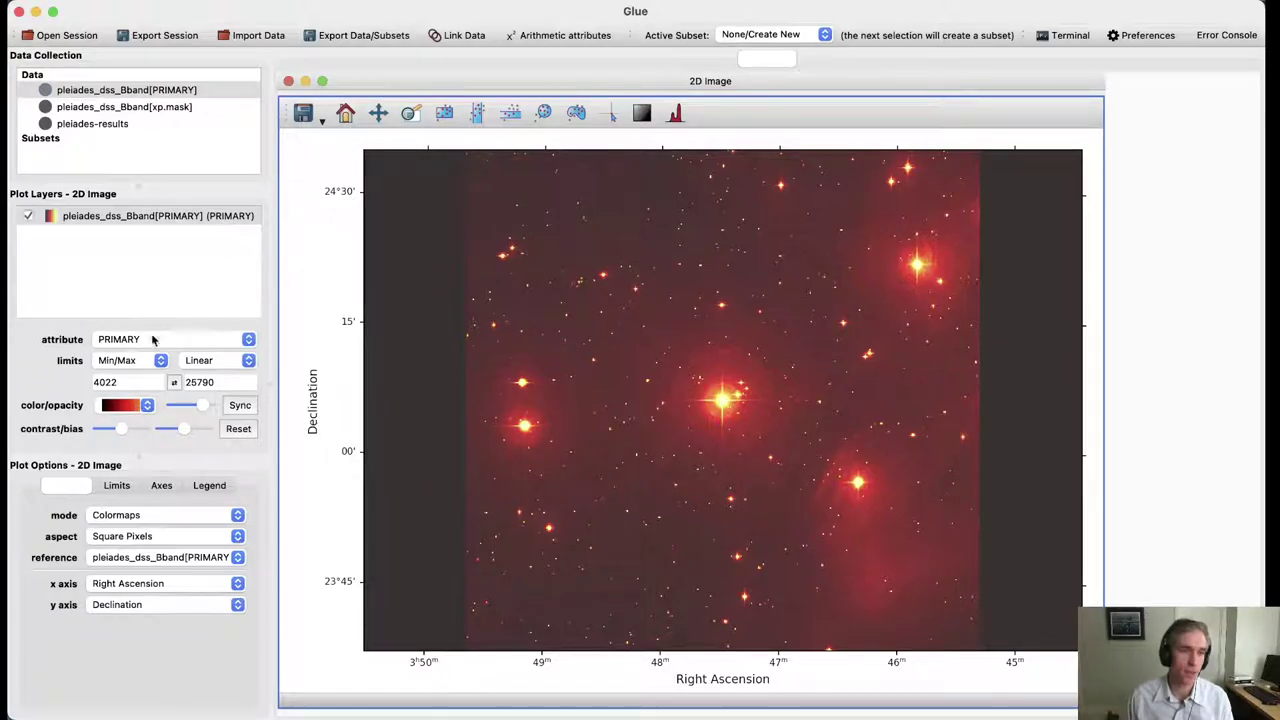
left_click(138, 410)
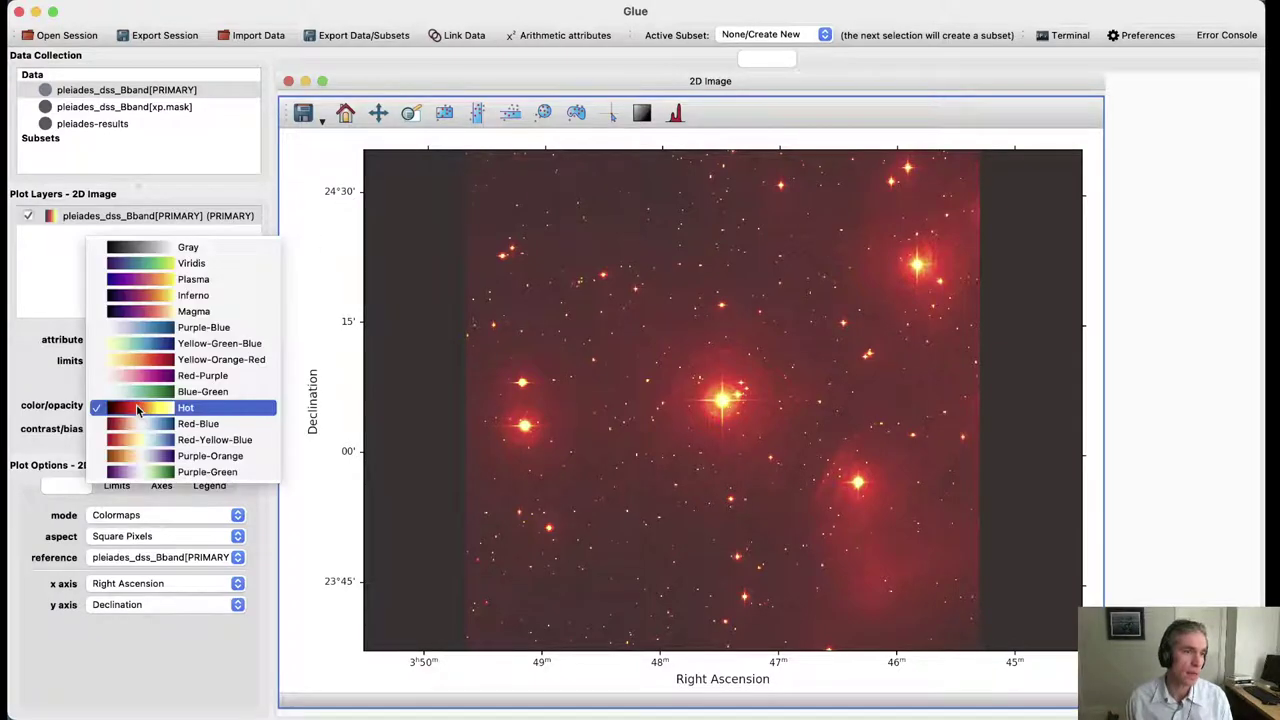
left_click(154, 344)
left_click(139, 405)
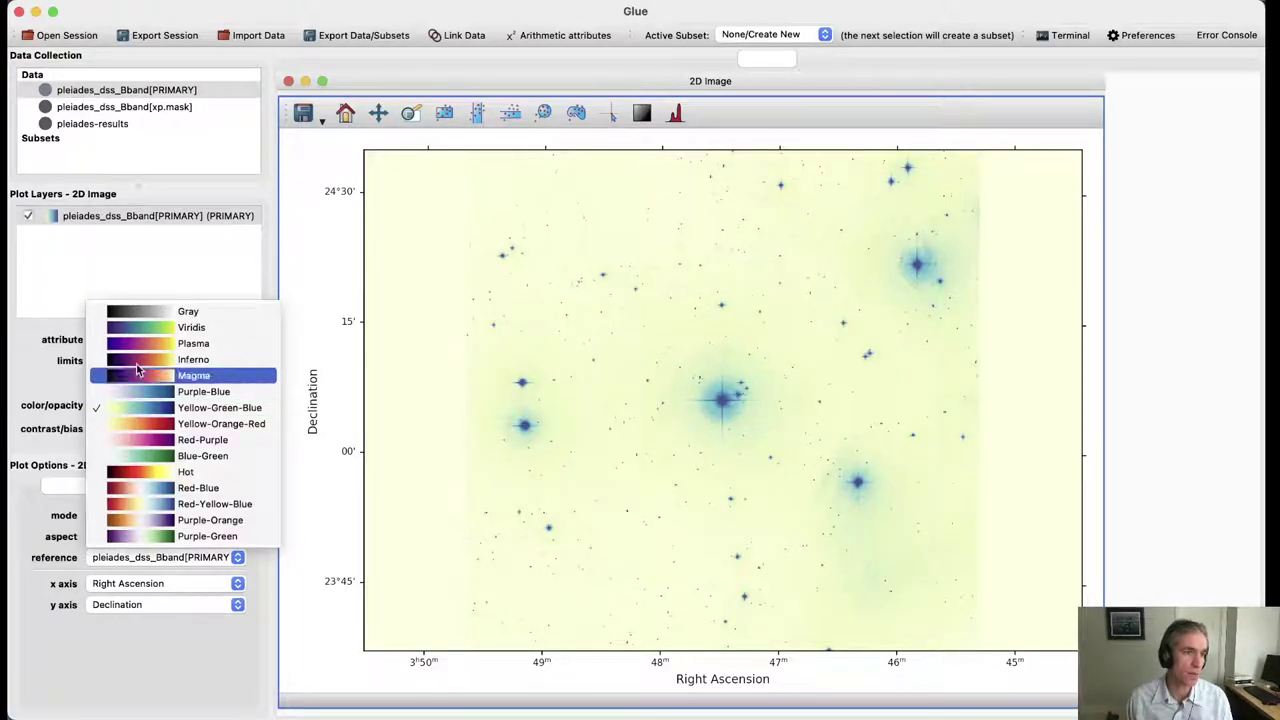
left_click(143, 312)
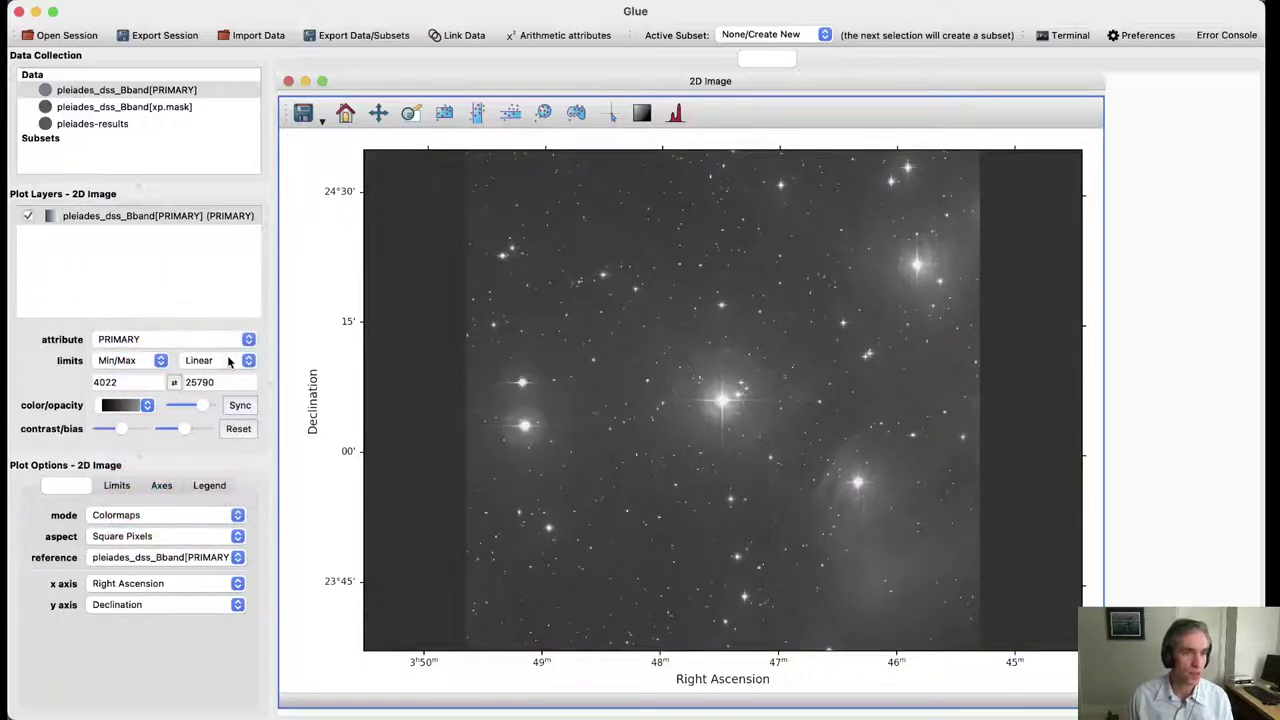
Try Square Root and Logarithmic intensity scaling on the image layer, and return the scaling to Linear.
left_click(225, 364)
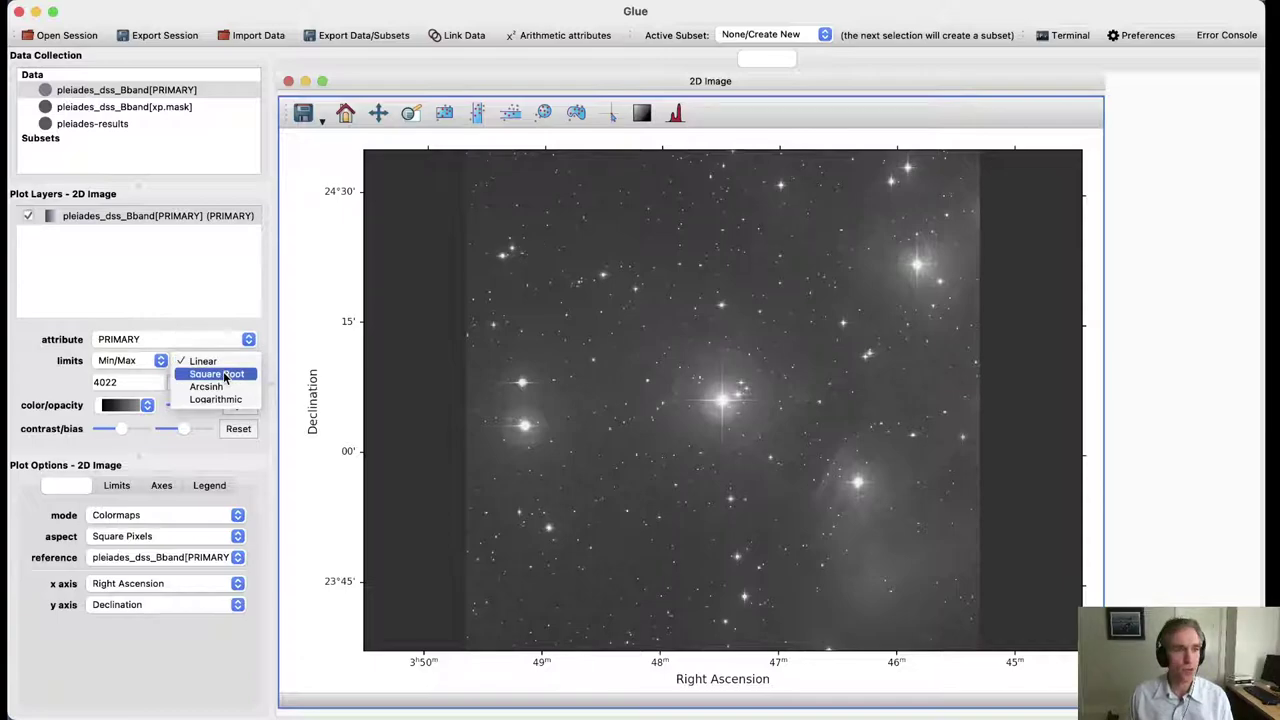
left_click(220, 373)
left_click(214, 366)
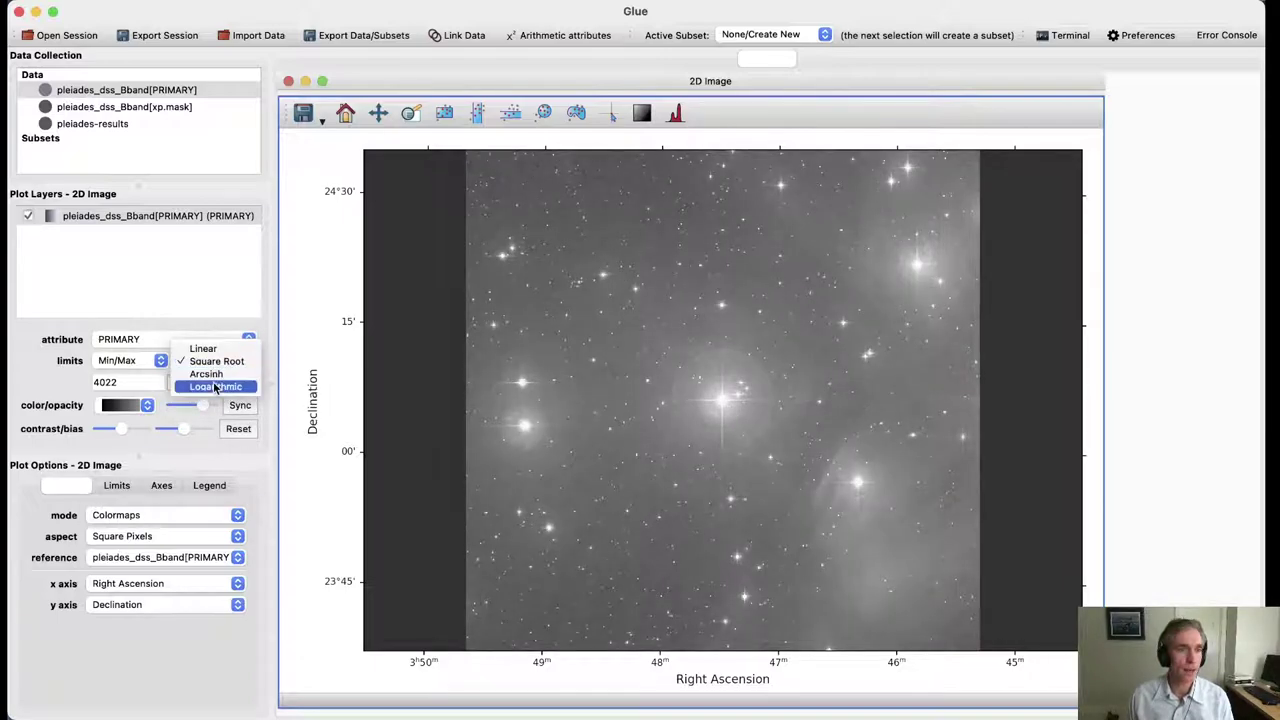
left_click(215, 387)
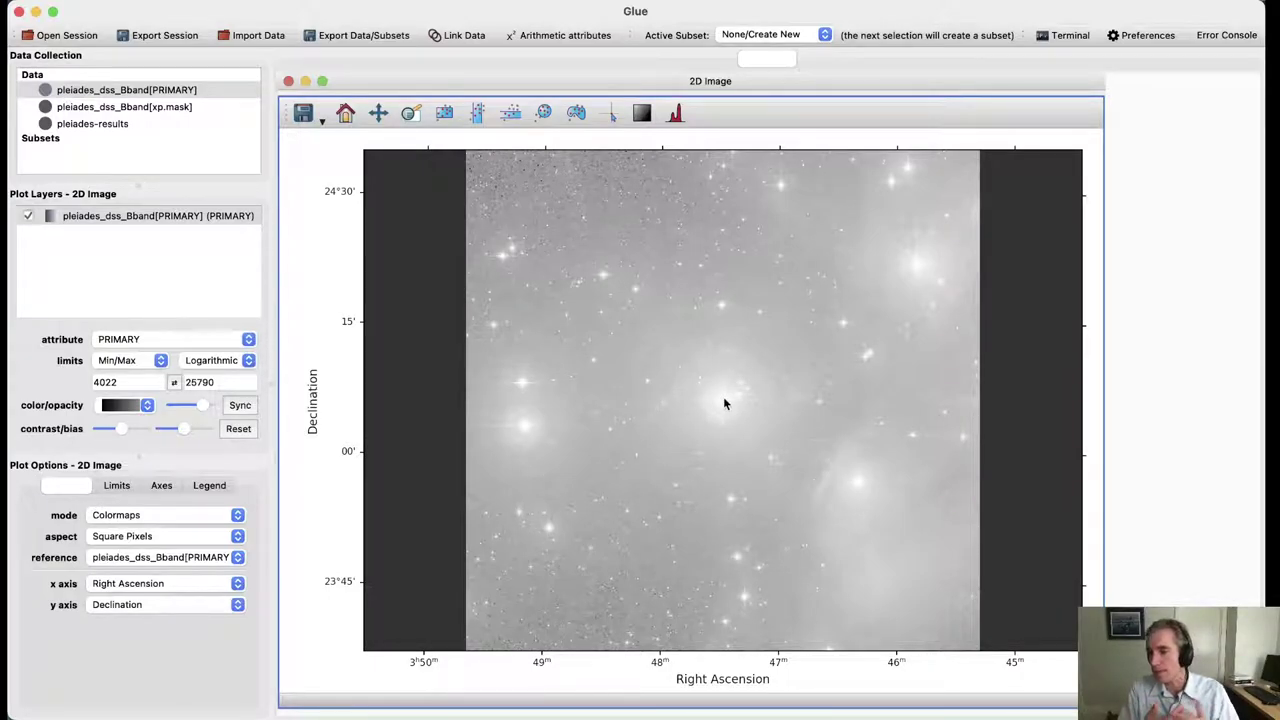
left_click(211, 364)
left_click(203, 323)
Try the 95% intensity limits on the image layer, and restore the limits to Min/Max.
left_click(130, 361)
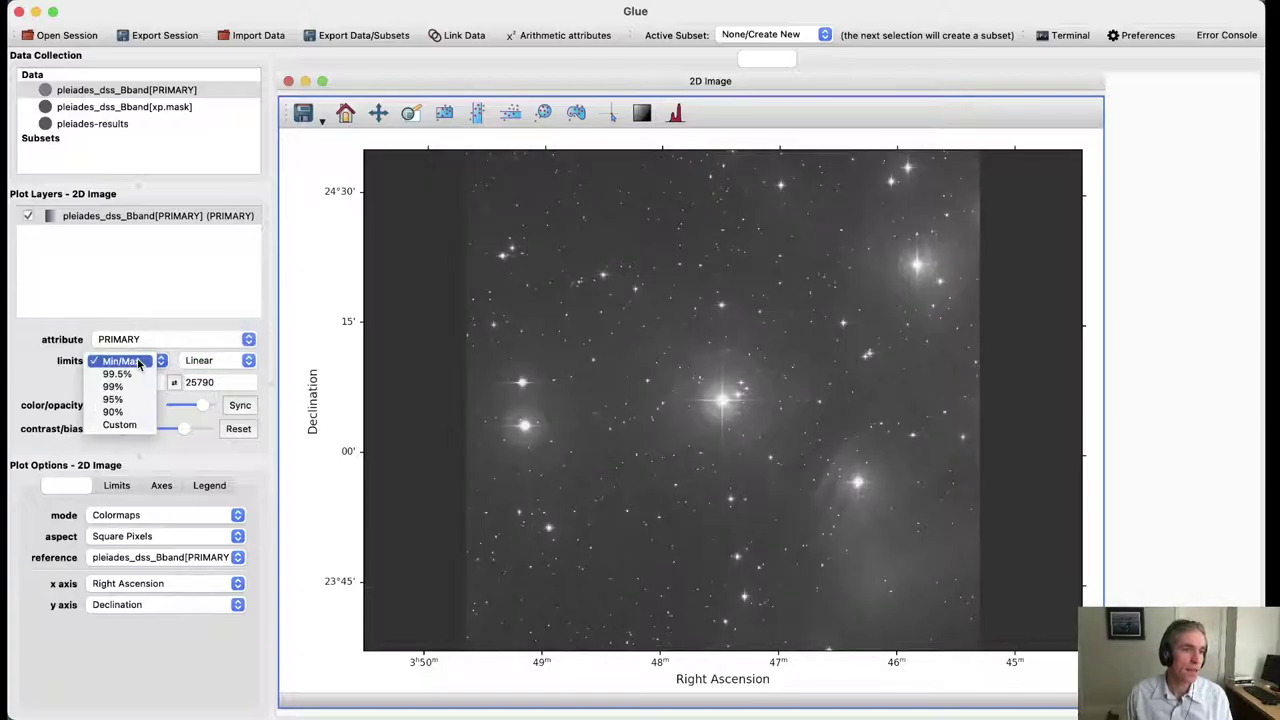
left_click(130, 400)
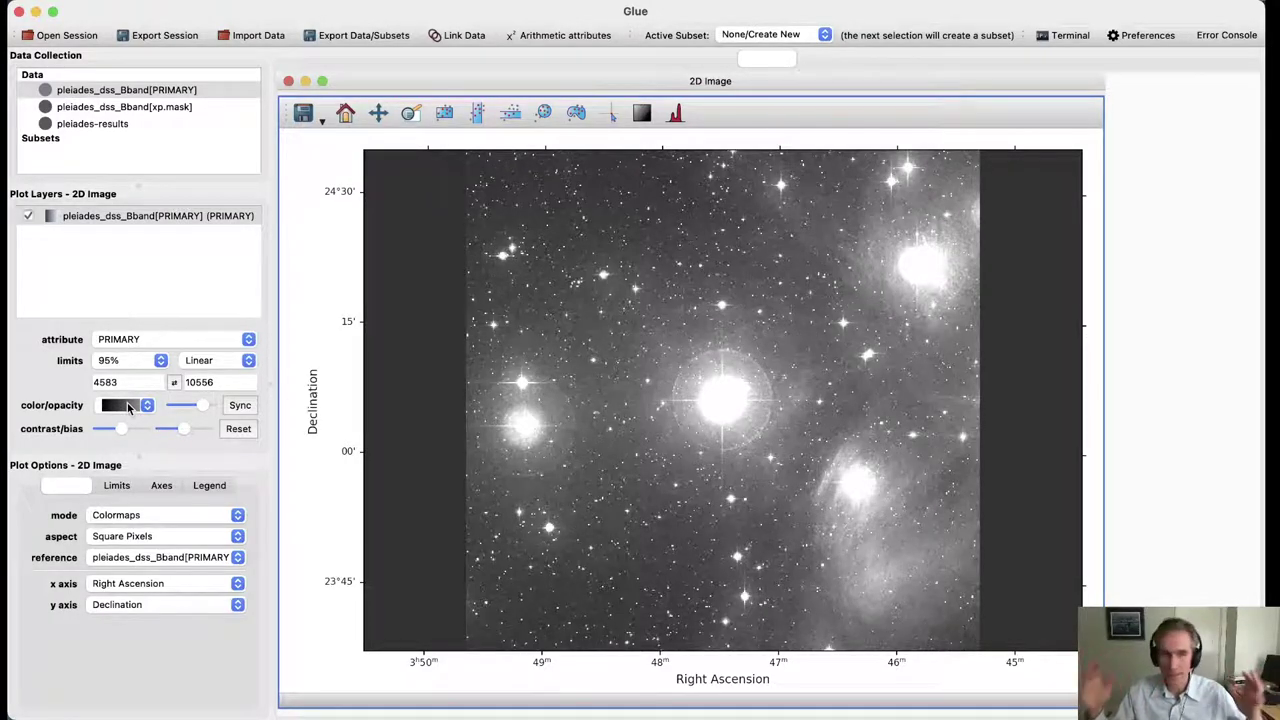
left_click(140, 360)
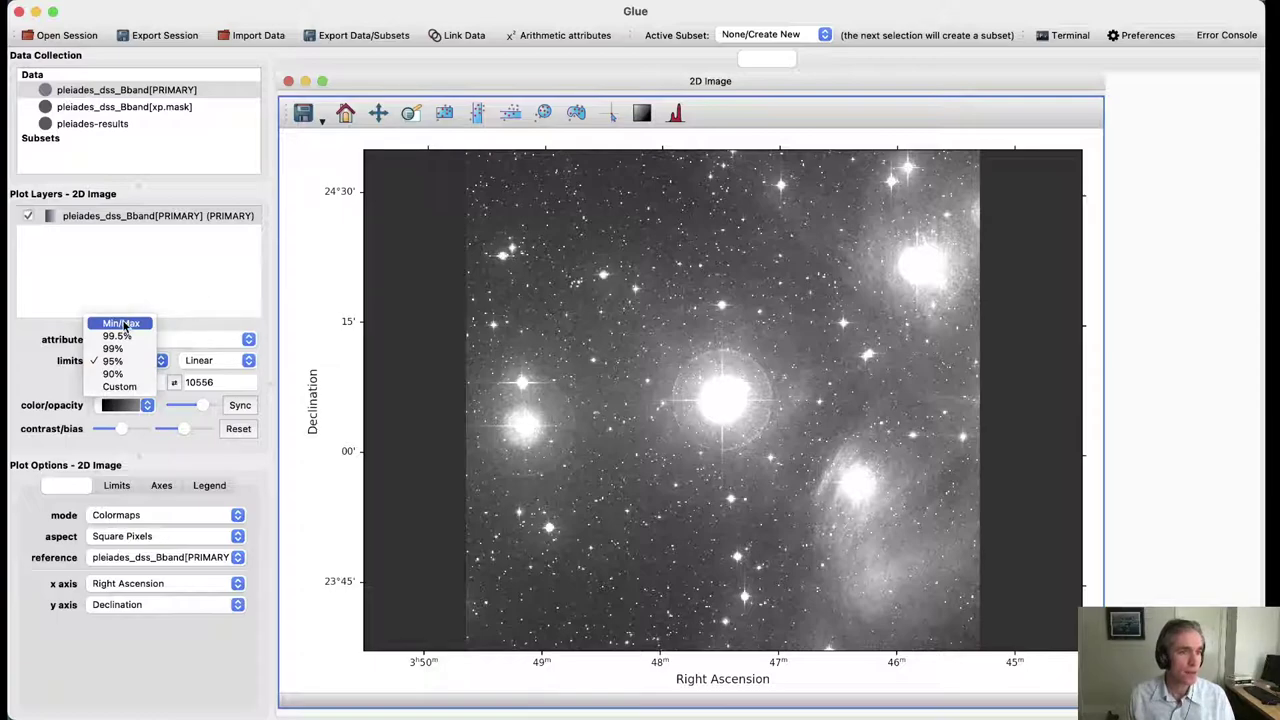
left_click(122, 320)
mouse_move(121, 429)
left_mouse_down()
mouse_move(135, 430)
mouse_move(108, 430)
mouse_move(121, 429)
left_mouse_up()
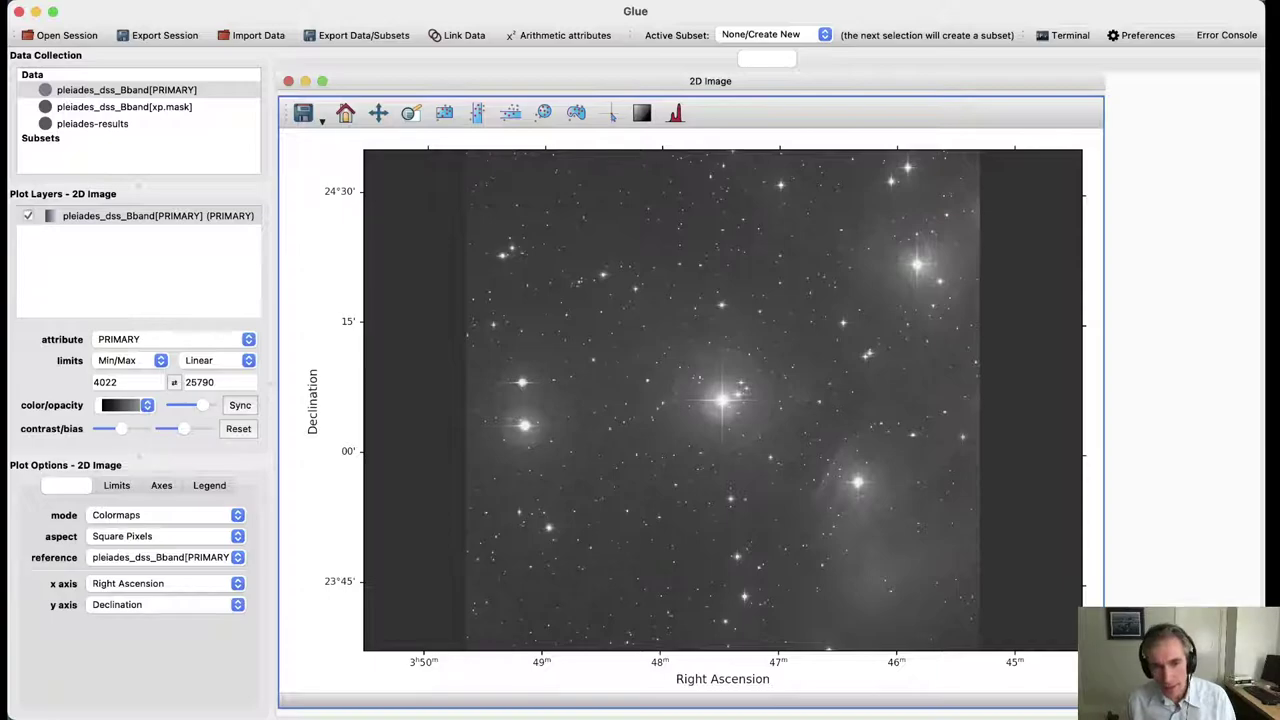
Shrink the 2D Image viewer and move it aside, and open the pleiades-results data in a Table Viewer.
left_click_drag(1064, 688, 798, 478)
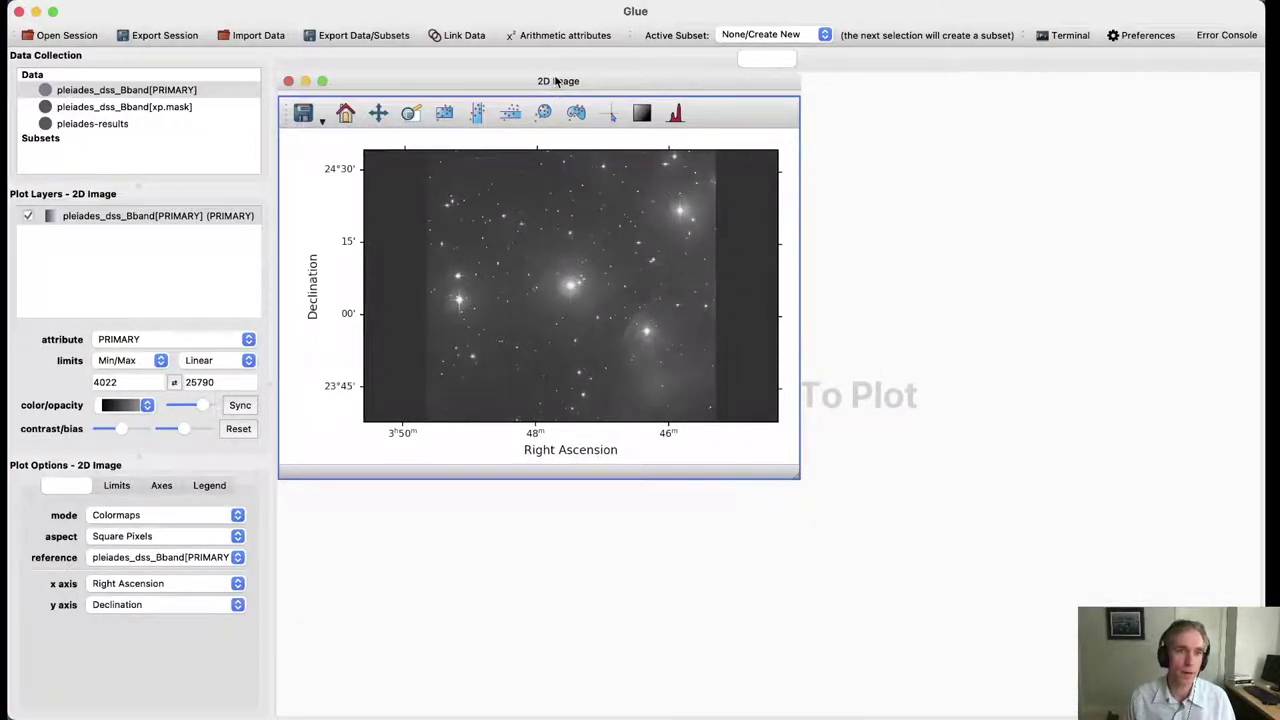
left_click_drag(556, 81, 1047, 321)
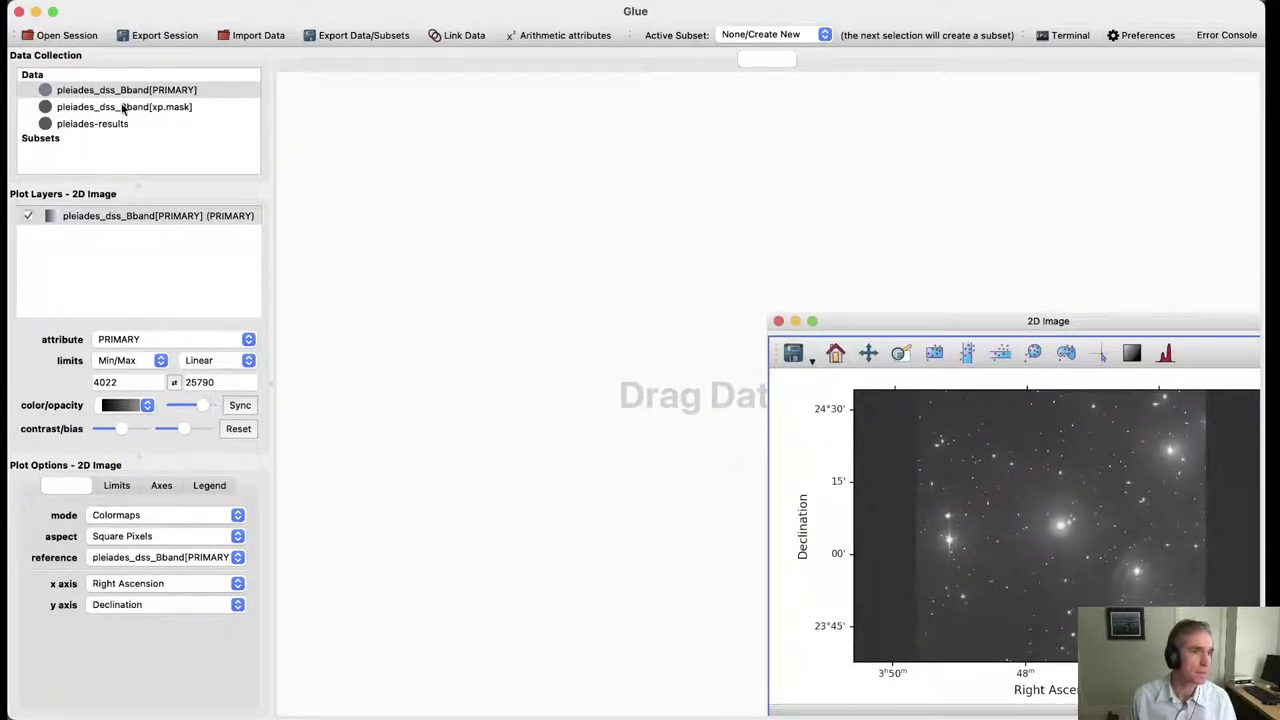
left_click(104, 124)
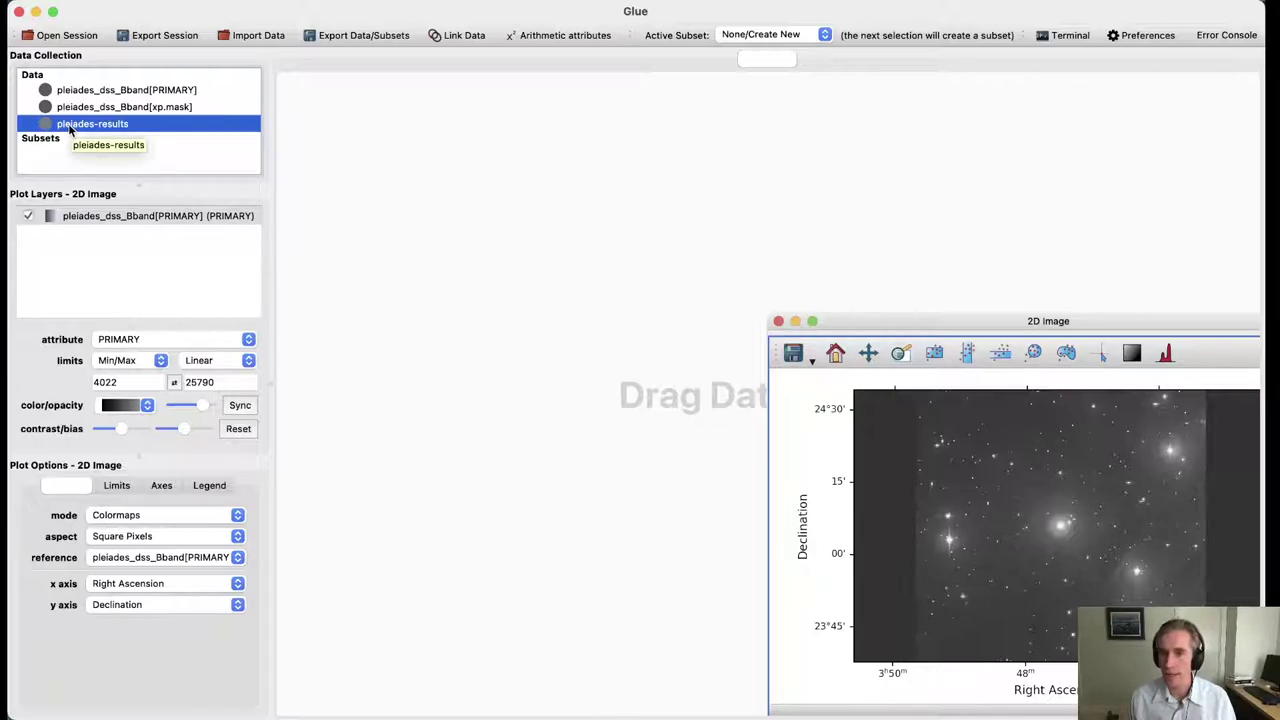
left_click_drag(70, 128, 566, 340)
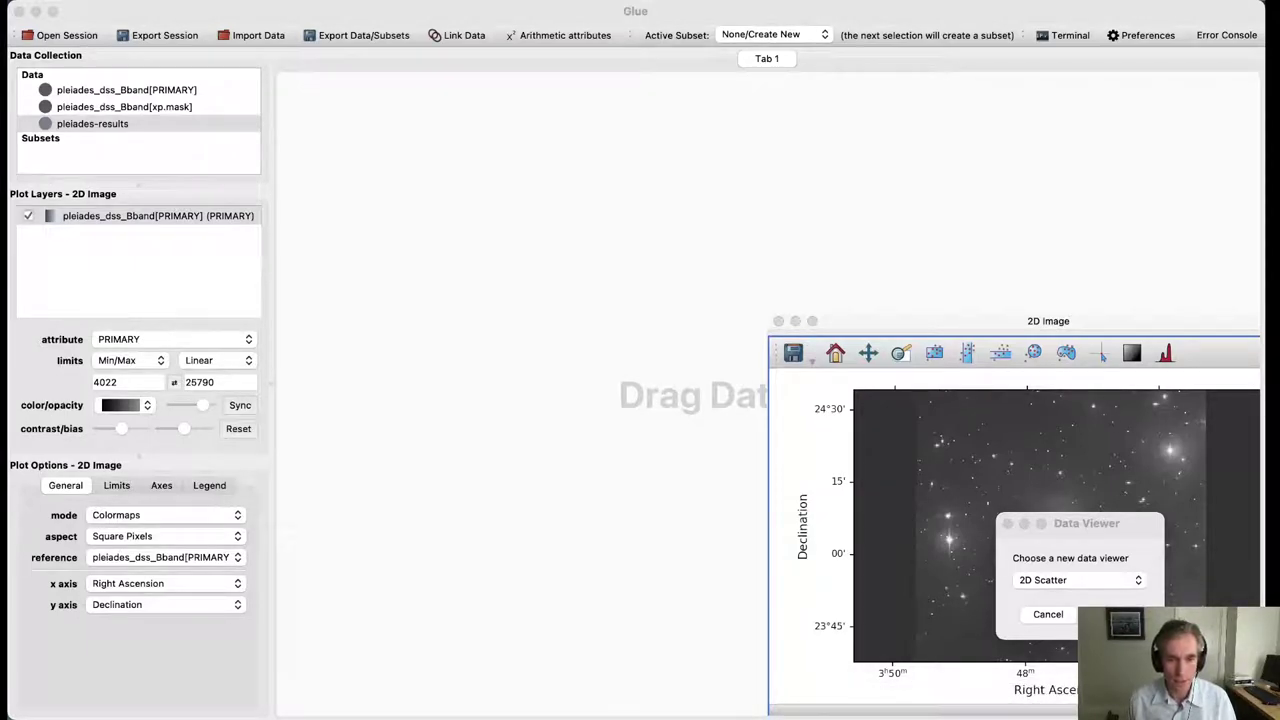
left_click_drag(1064, 530, 585, 241)
left_click(576, 288)
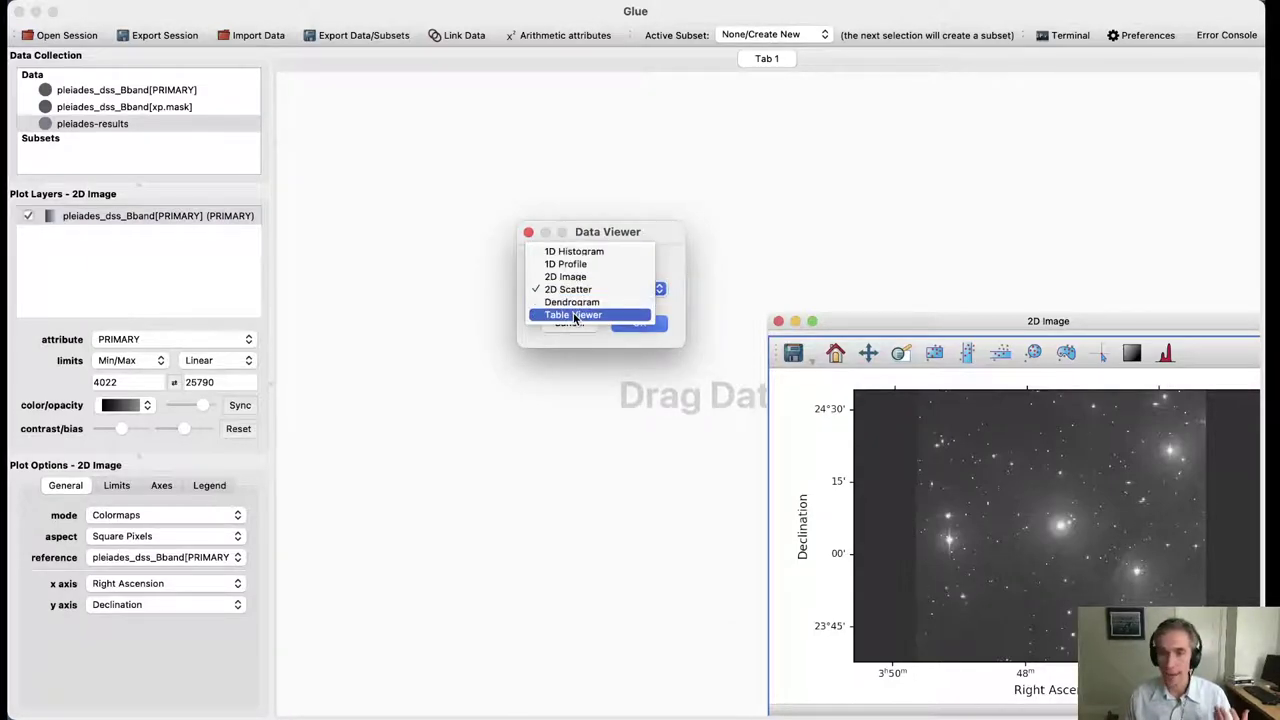
left_click(575, 316)
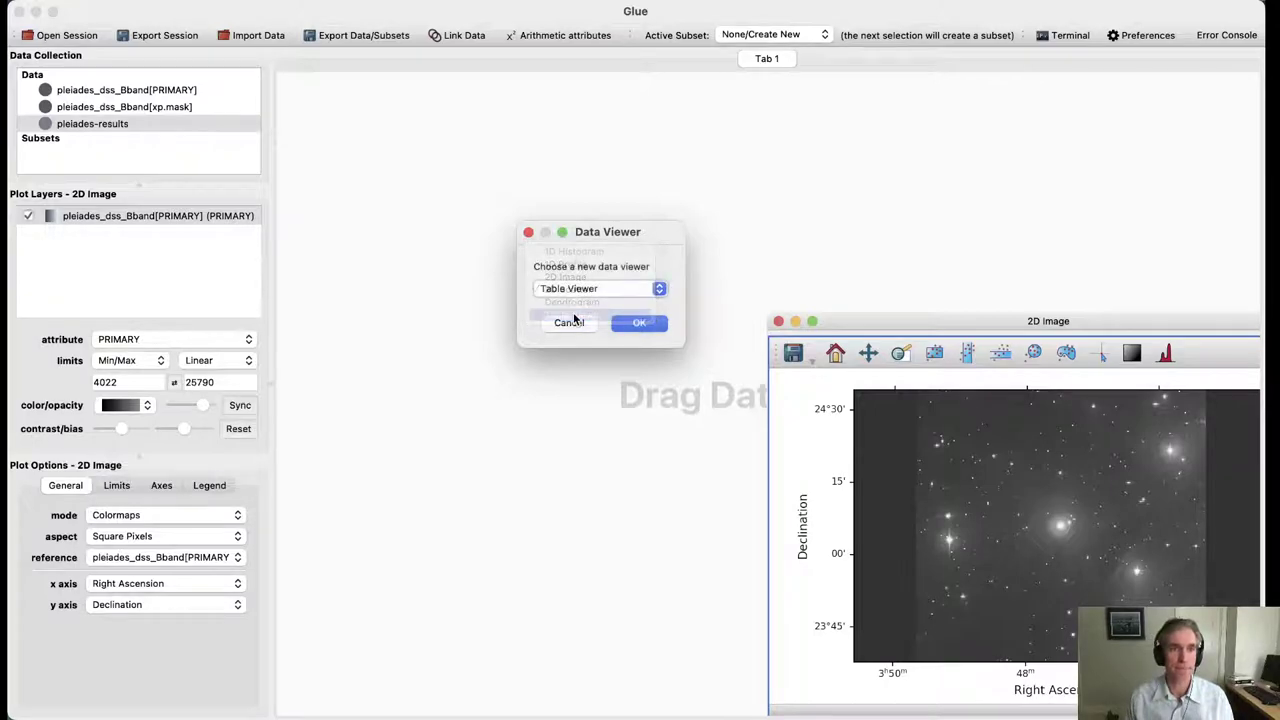
left_click(649, 324)
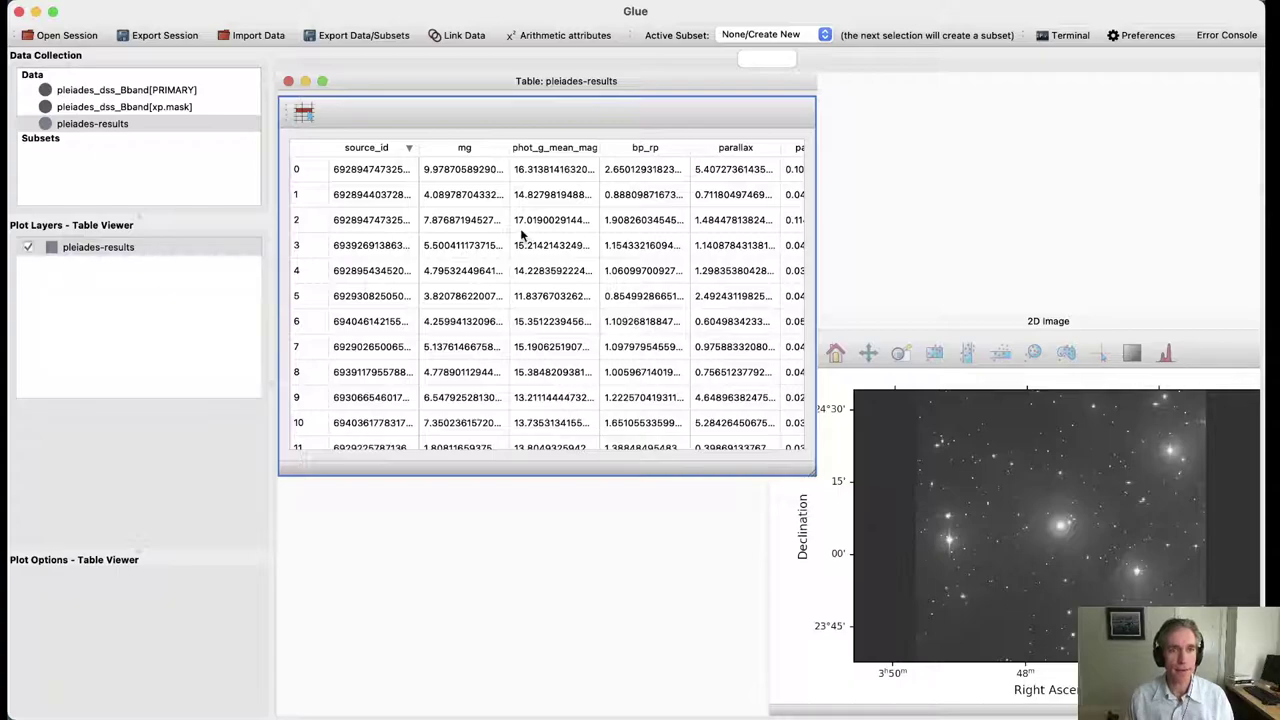
Examine the columns of the pleiades-results table and its rows down to the last entry.
scroll(520, 228, "right", 15)
scroll(520, 234, "left", 15)
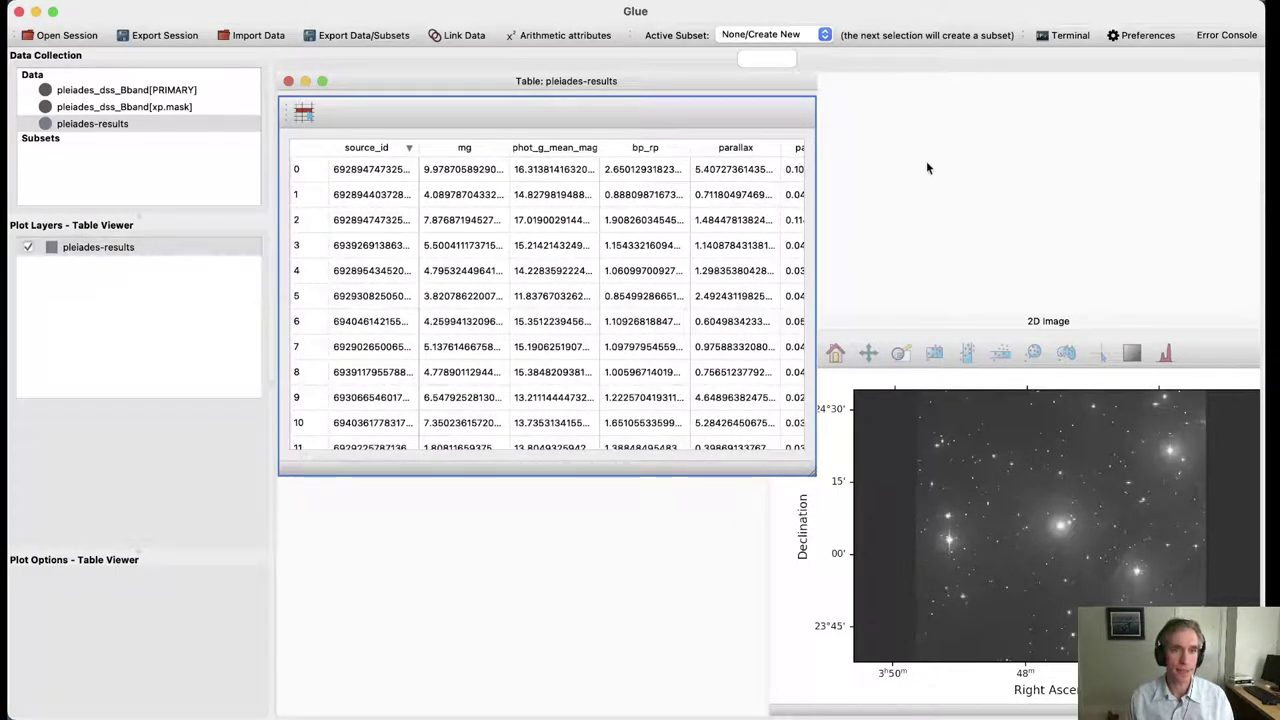
scroll(793, 170, "right", 10)
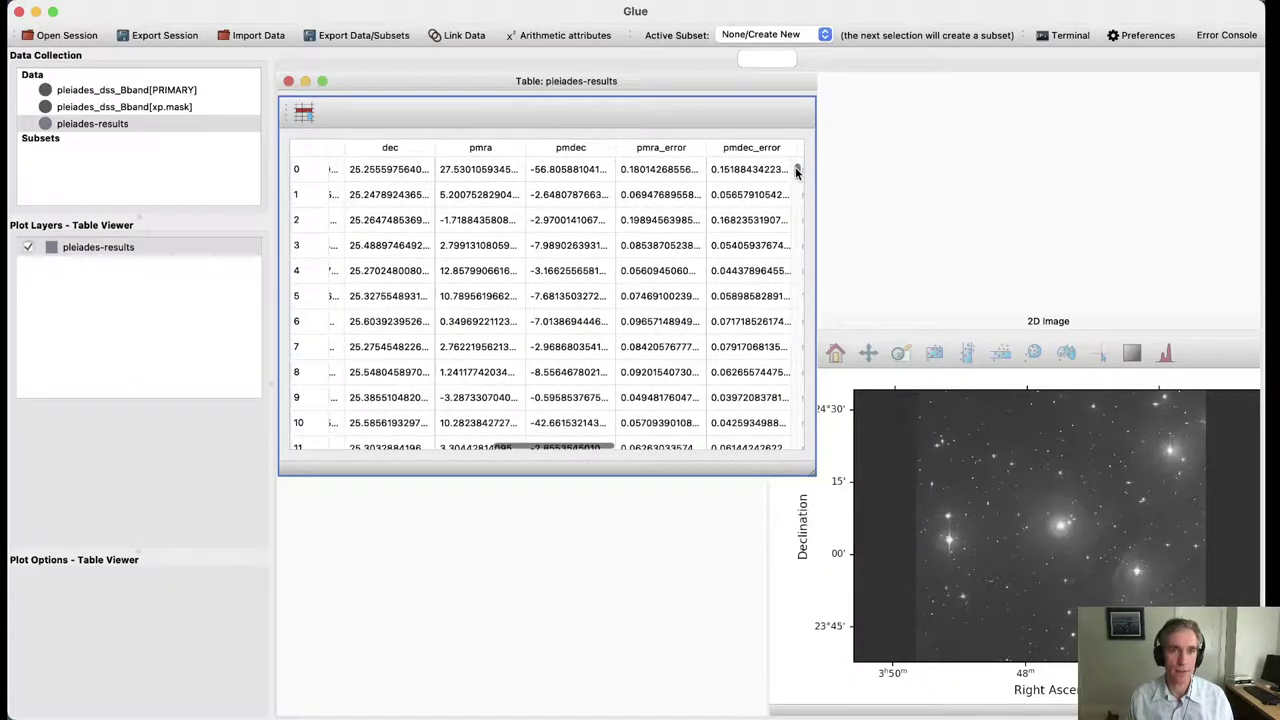
left_click_drag(794, 171, 777, 531)
scroll(590, 390, "left", 10)
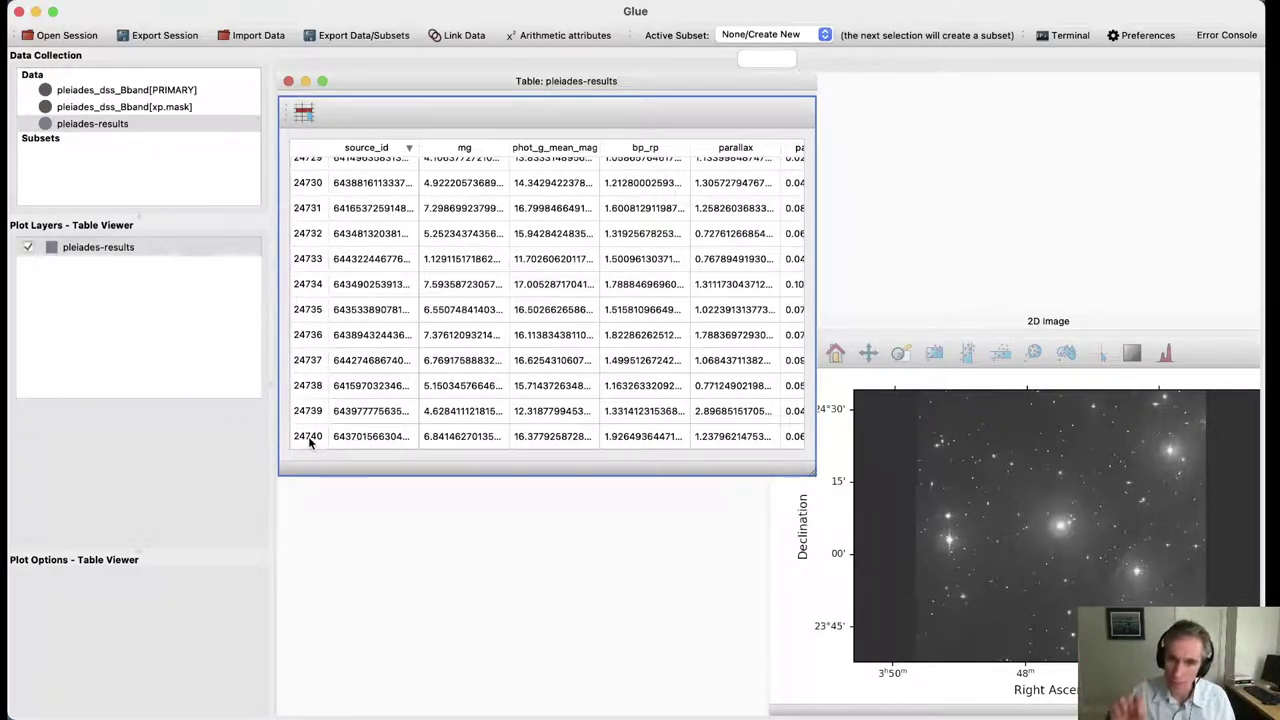
scroll(310, 442, "up", 15)
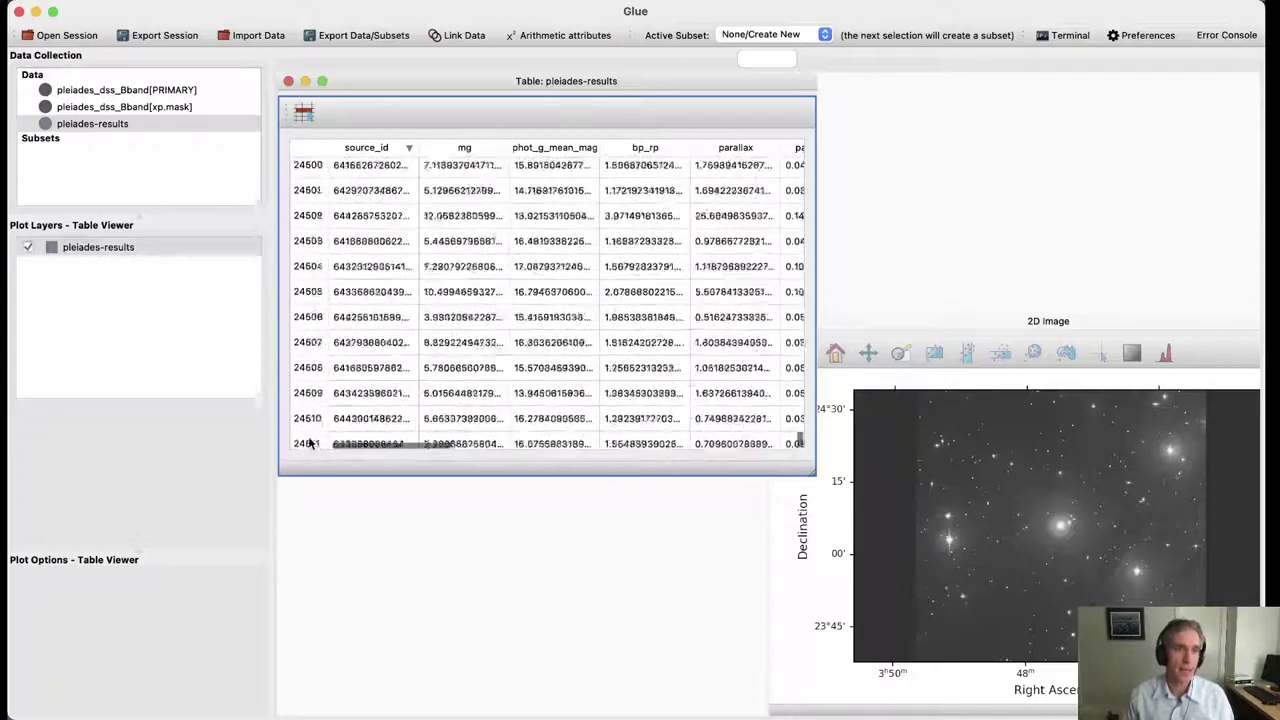
Review the first rows of the pleiades-results table, and close its Table Viewer.
scroll(310, 442, "up", 20)
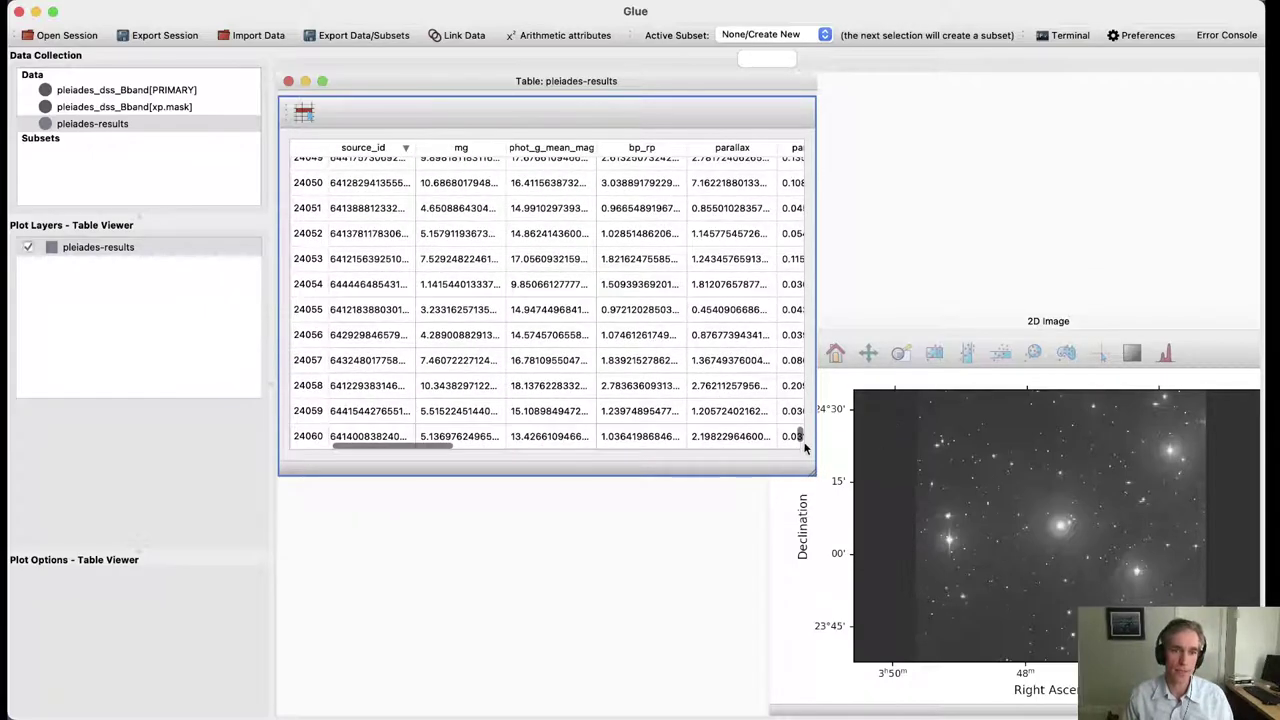
left_click_drag(800, 436, 797, 166)
scroll(470, 150, "left", 1)
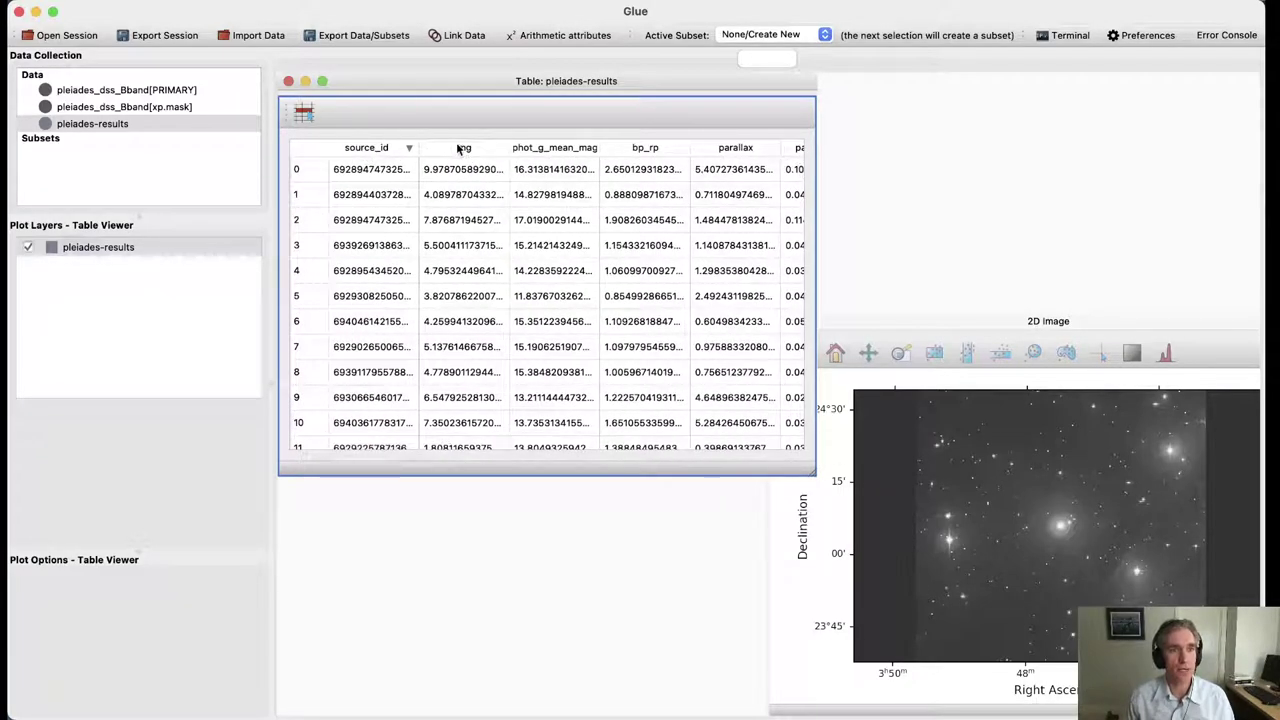
scroll(563, 150, "right", 1)
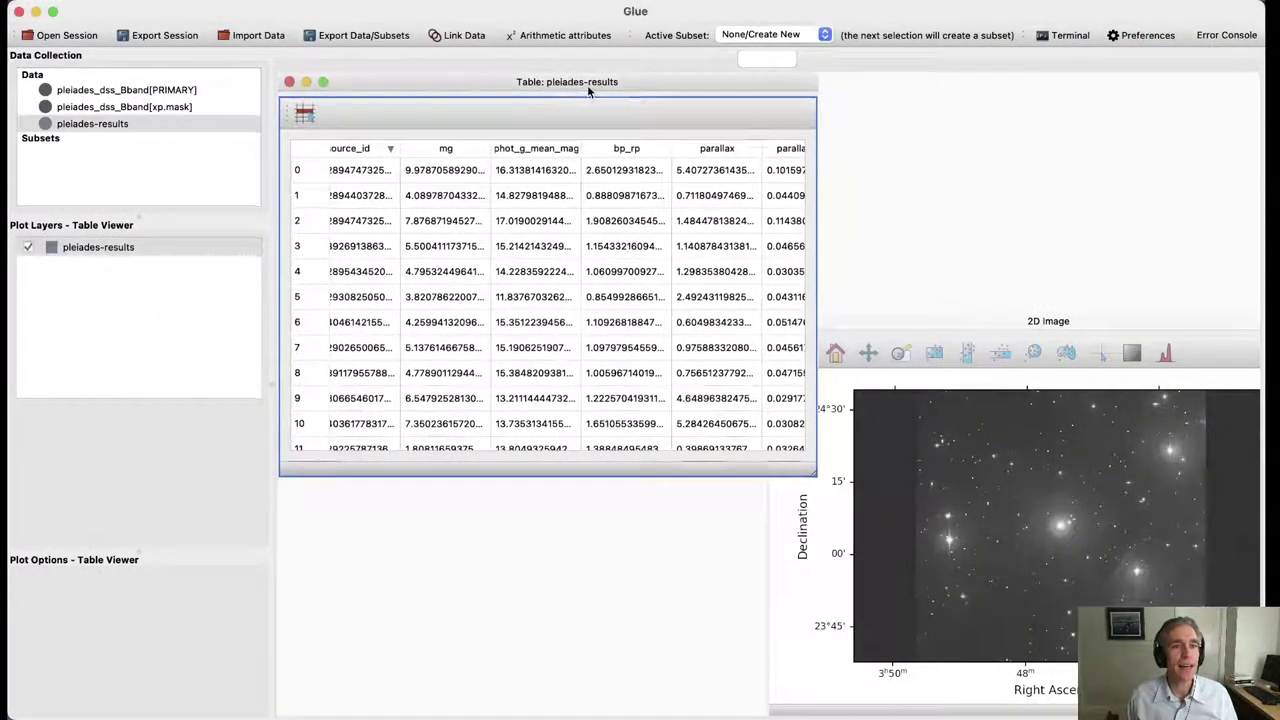
left_click_drag(587, 84, 757, 124)
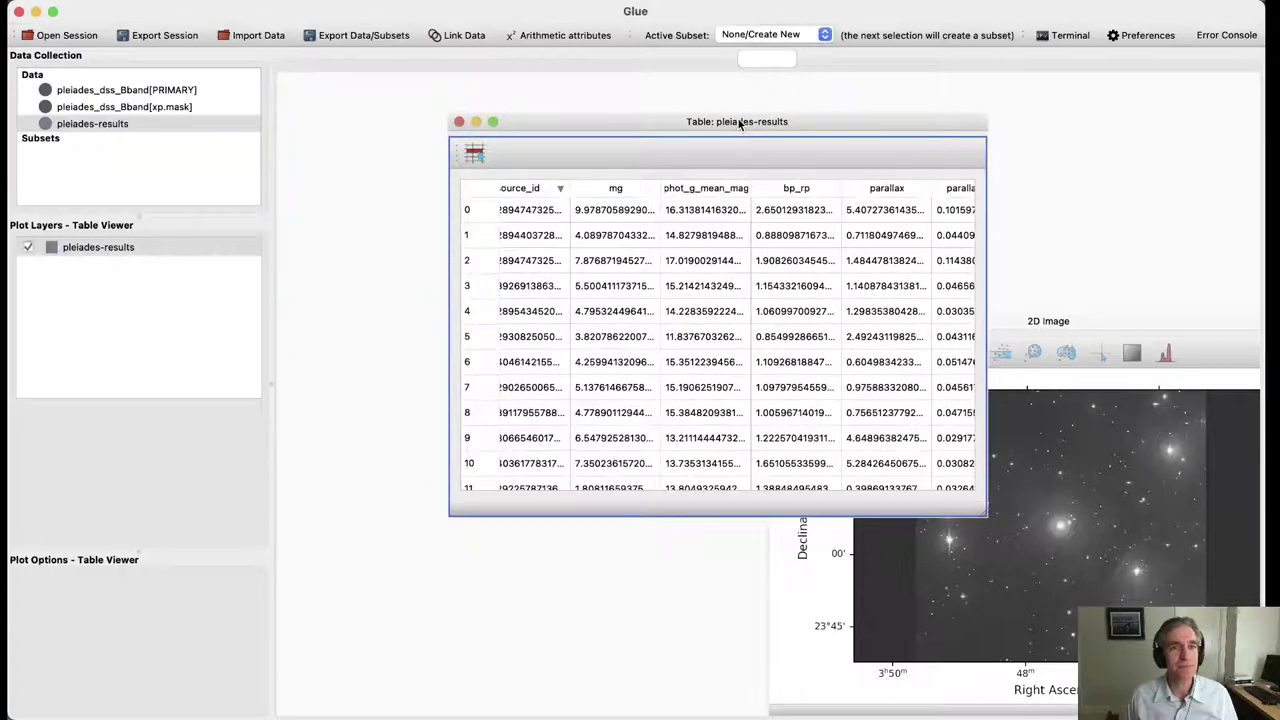
left_click(460, 122)
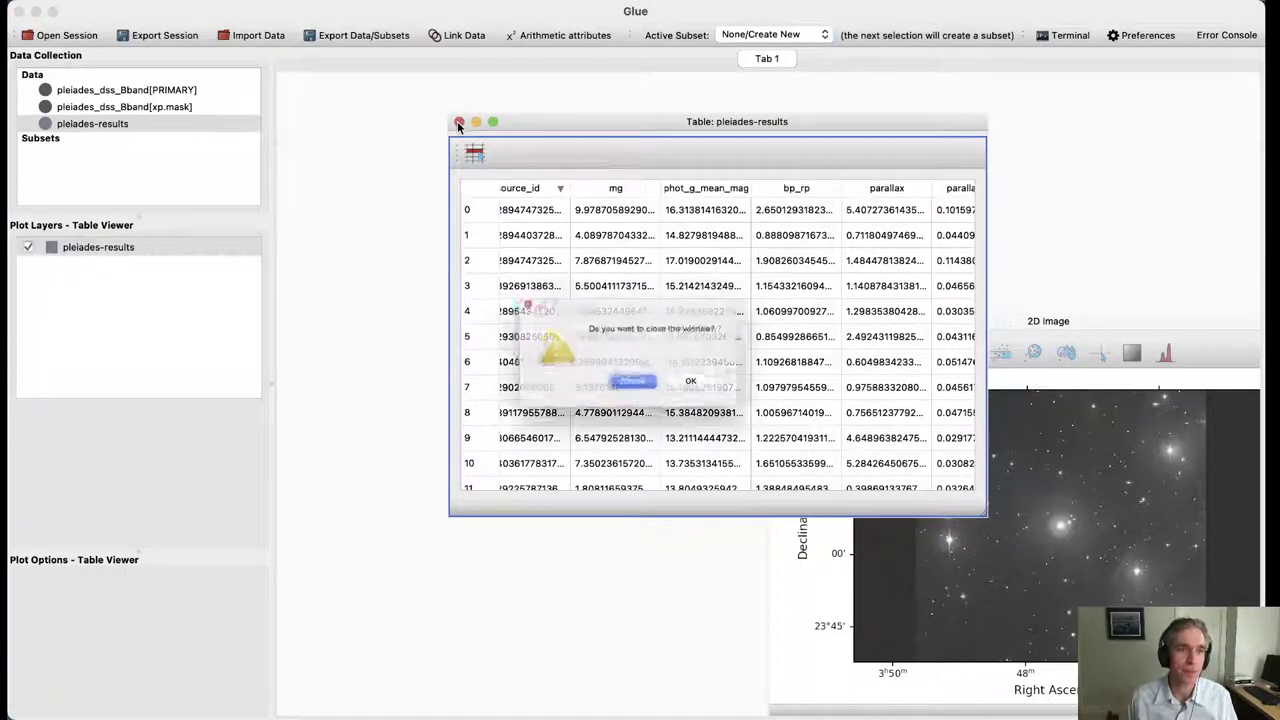
left_click(708, 388)
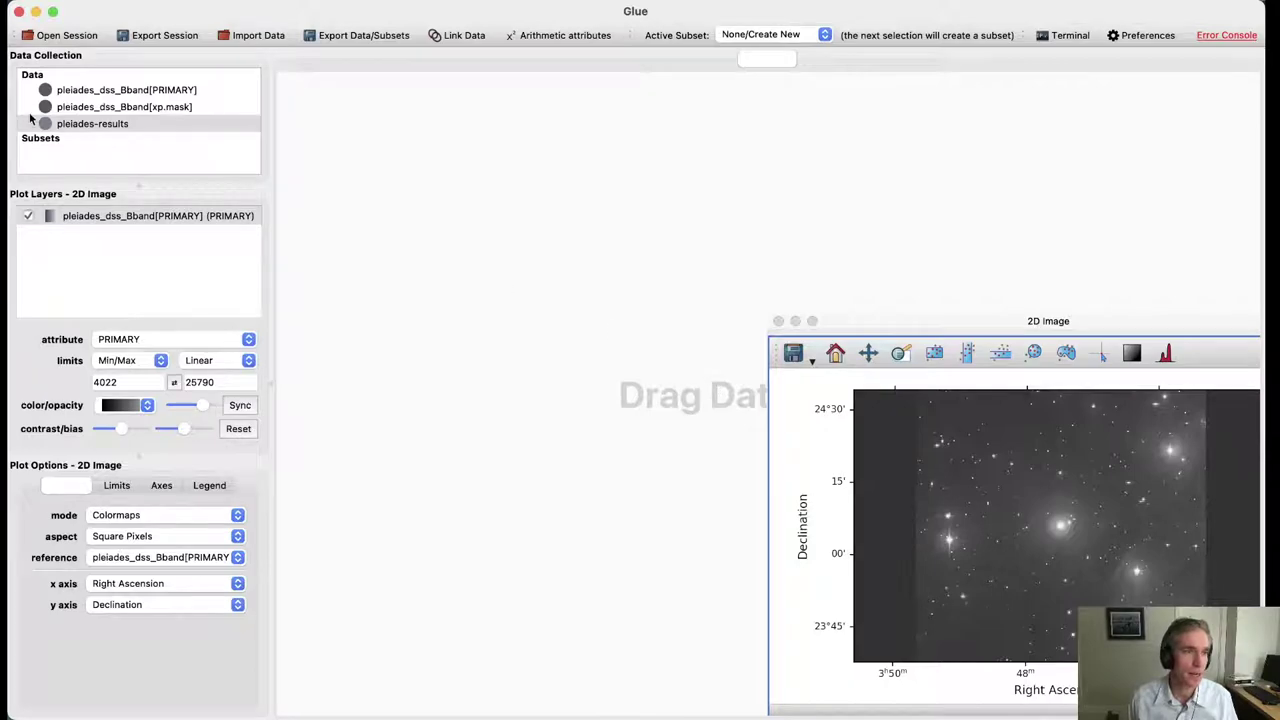
Open the pleiades-results data in a new 2D Scatter viewer beside the image.
left_click_drag(92, 123, 591, 309)
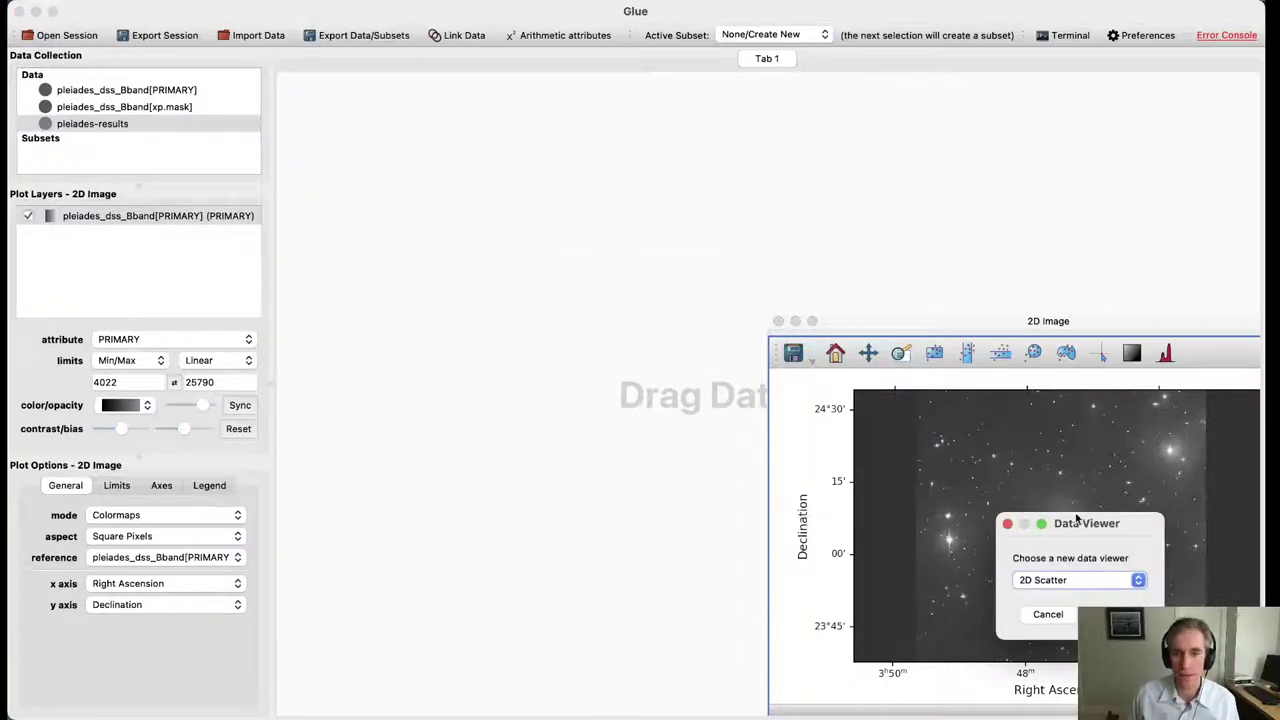
left_click_drag(1088, 524, 619, 317)
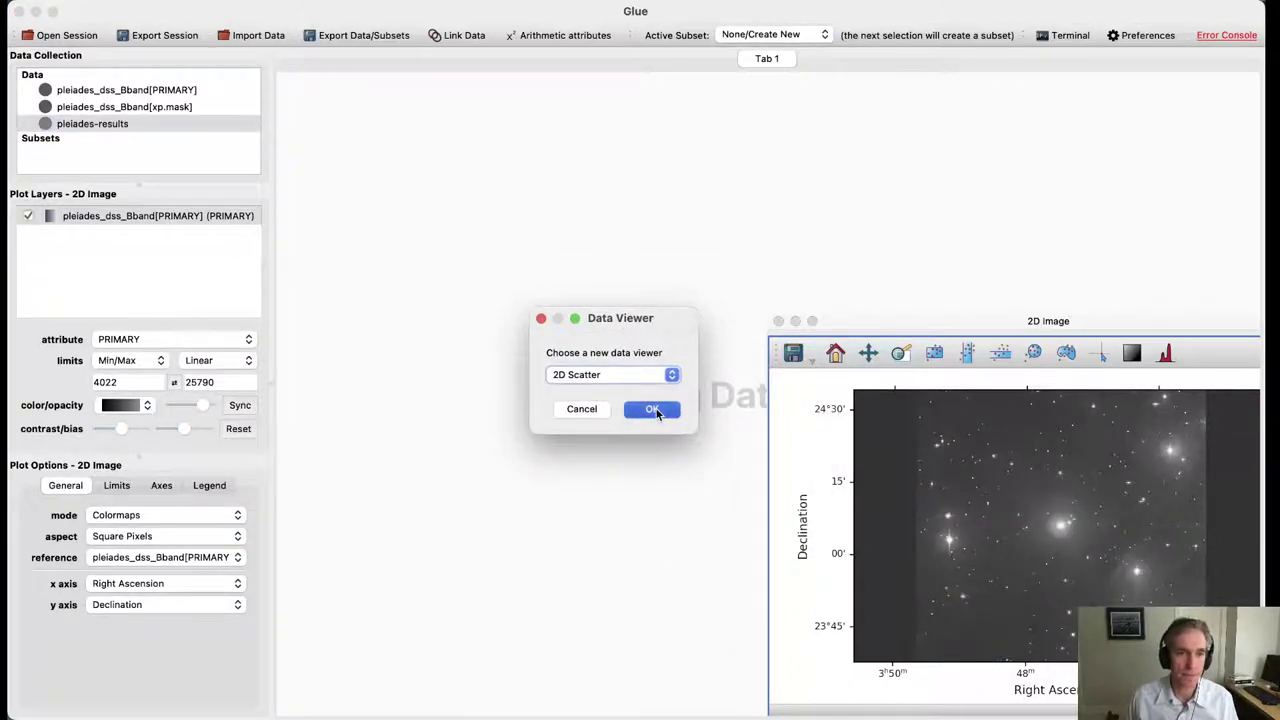
left_click(652, 409)
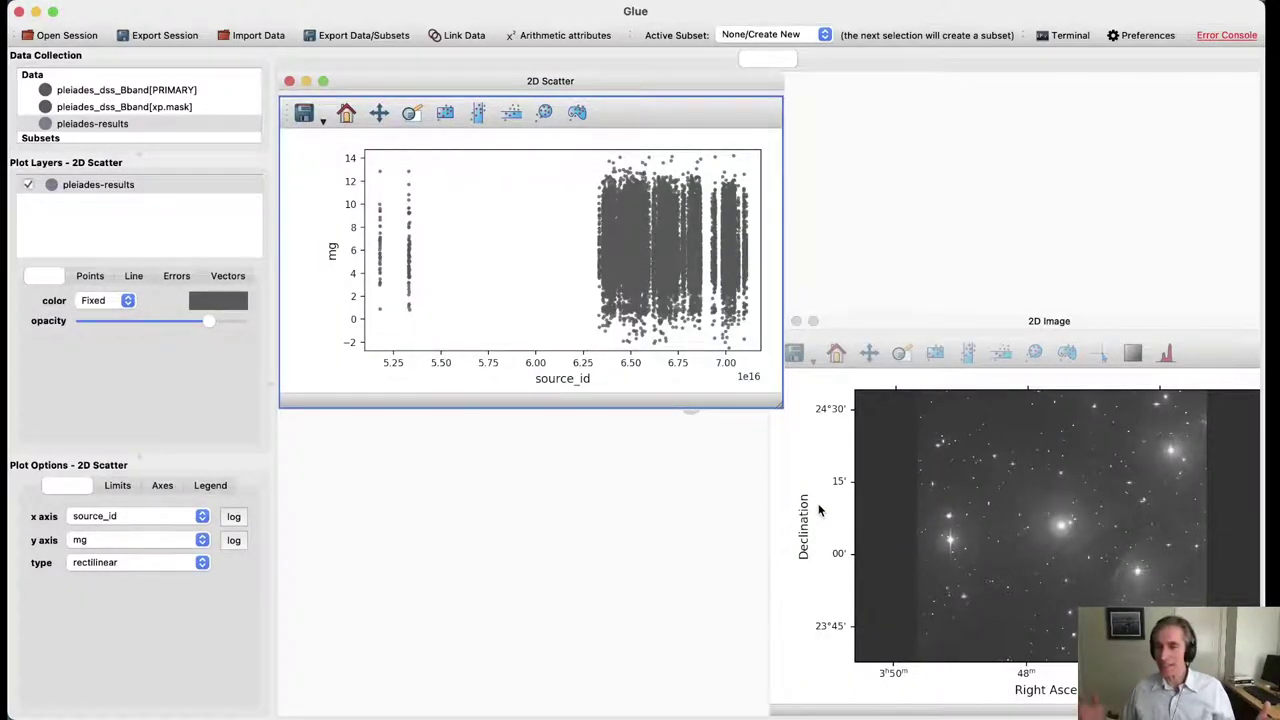